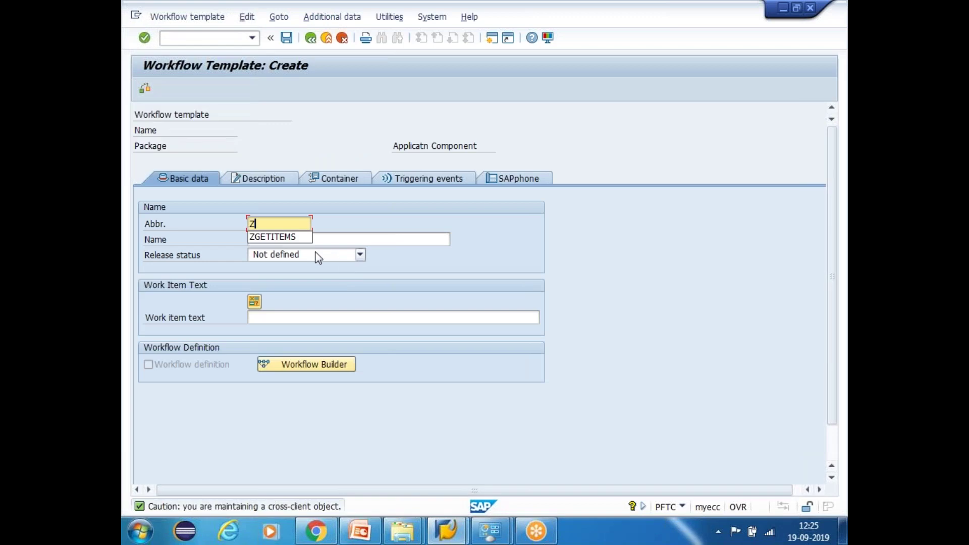
Step: Enter abbreviation ZWFARTB6 and name 'Arthemetic Operation Workflow' for the new template
{"action": "type", "text": "ART"}
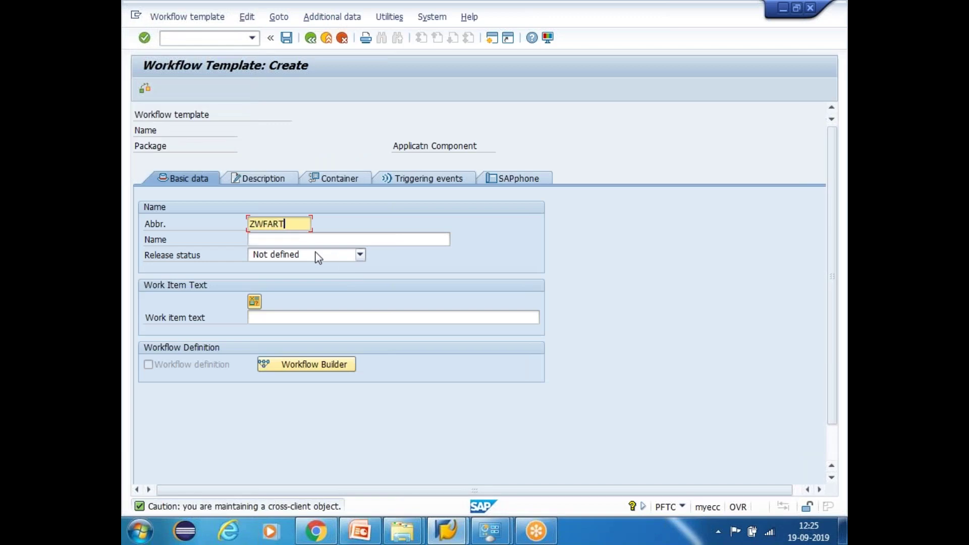
{"action": "key", "text": "Tab"}
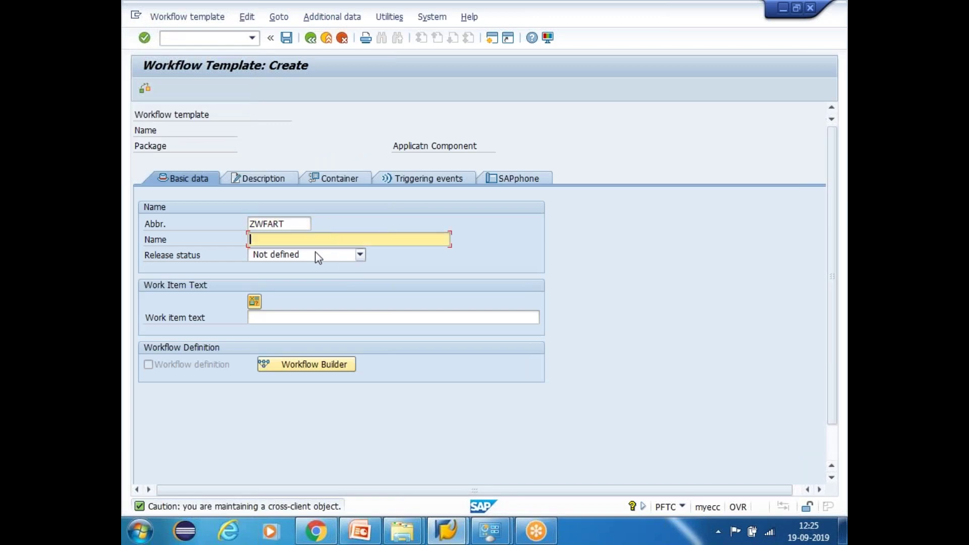
{"action": "left_click", "coordinate": [295, 225]}
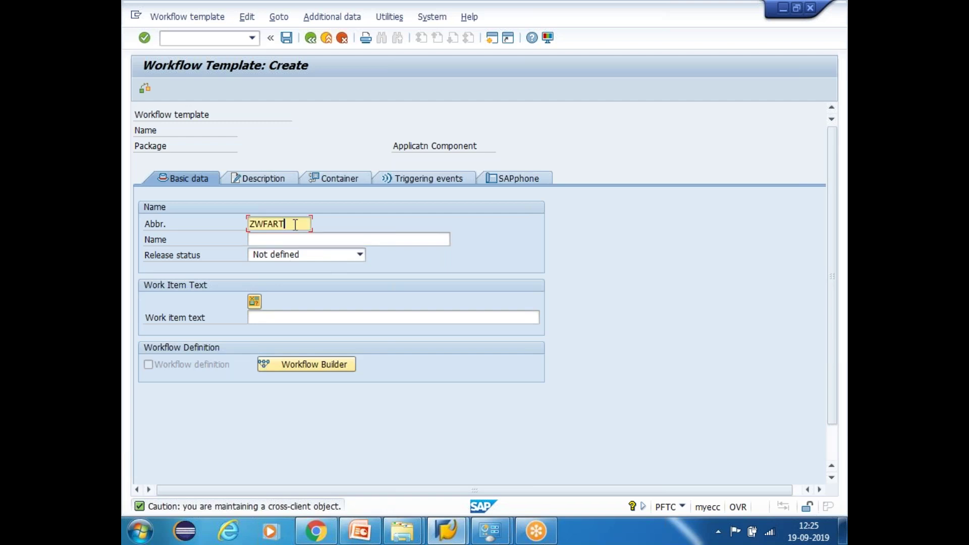
{"action": "type", "text": "B6"}
{"action": "left_click", "coordinate": [291, 239]}
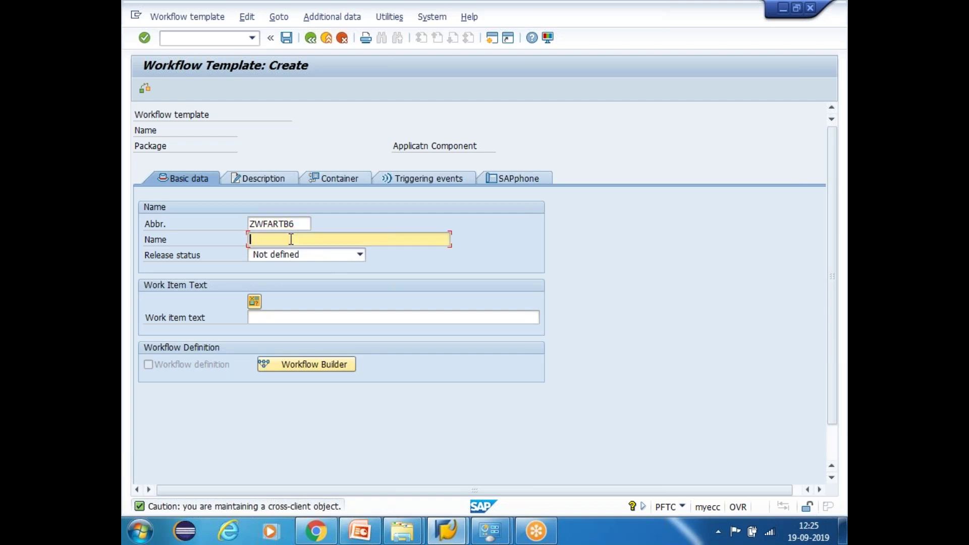
{"action": "type", "text": "Arthemetic Operation W"}
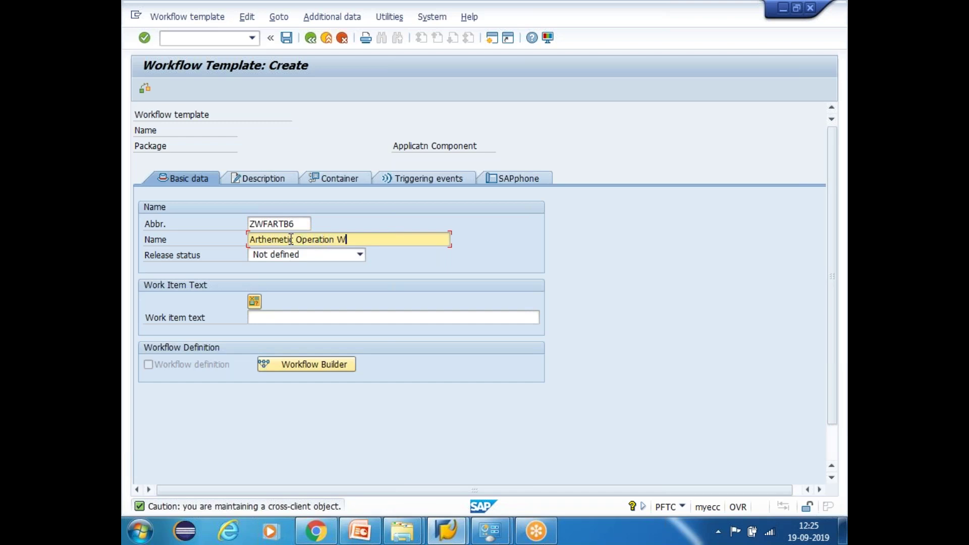
{"action": "type", "text": "orkflow"}
Step: Add work item text 'Do Artmetic Operations' and save the template
{"action": "left_click", "coordinate": [276, 318]}
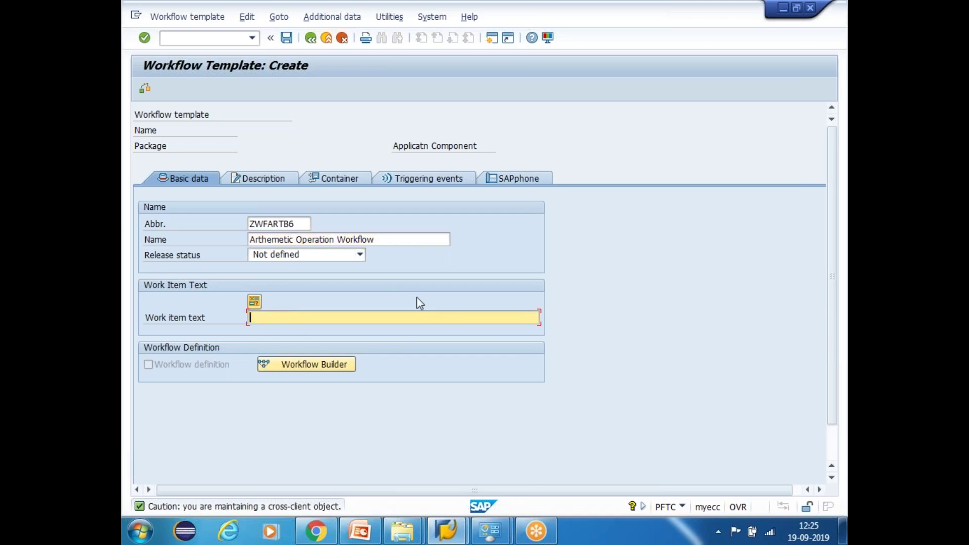
{"action": "type", "text": "Do Artmetic Operations"}
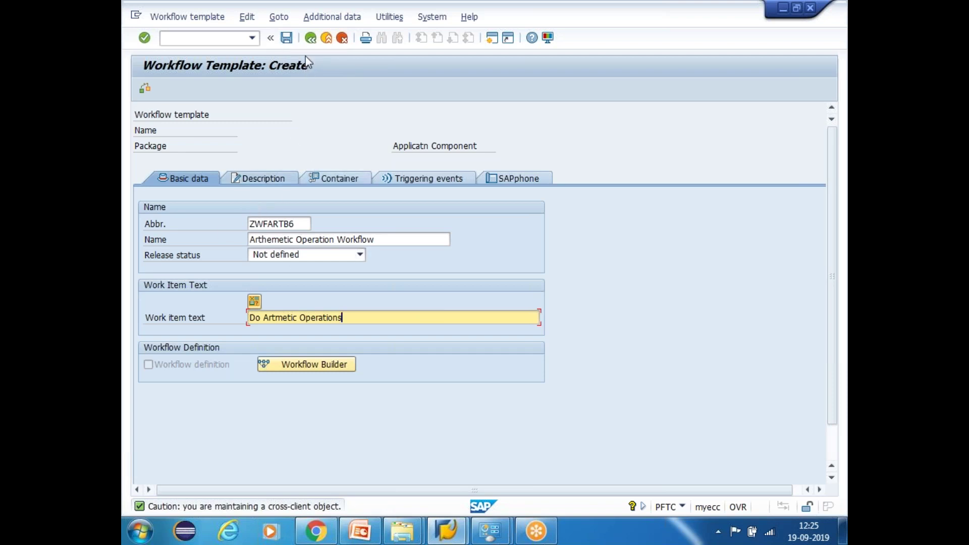
{"action": "left_click", "coordinate": [287, 38]}
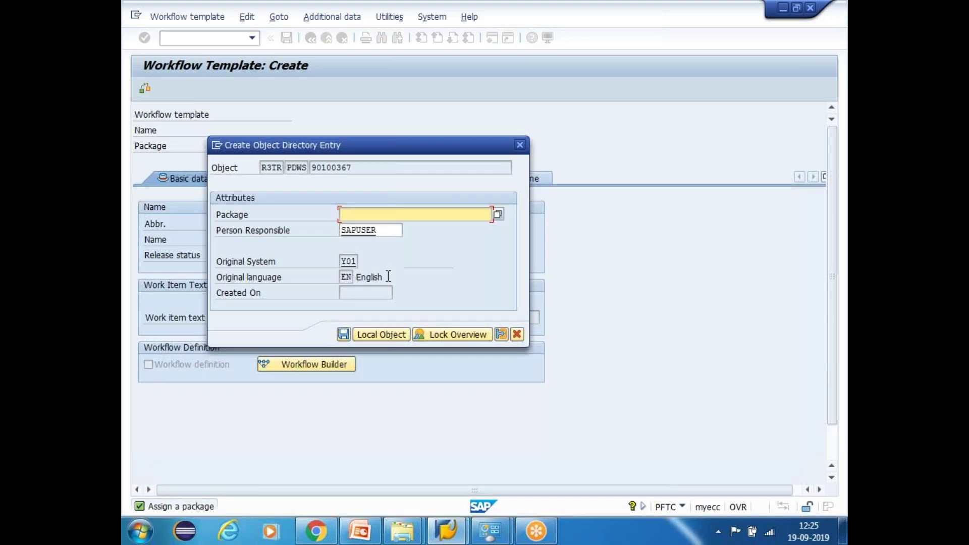
Step: Assign package ZEDG6 and the Transport for Workflows request, saving it as template 90100367
{"action": "left_click", "coordinate": [380, 215]}
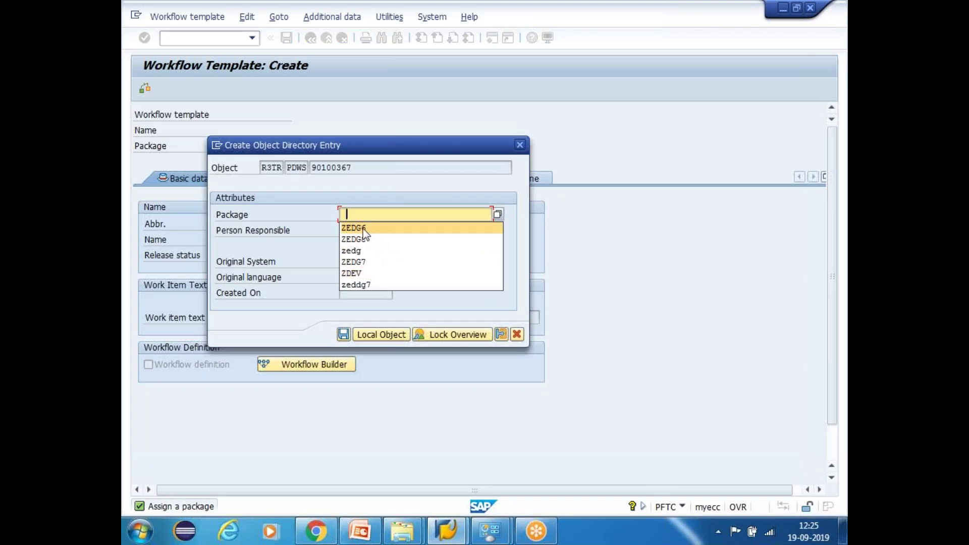
{"action": "left_click", "coordinate": [360, 228]}
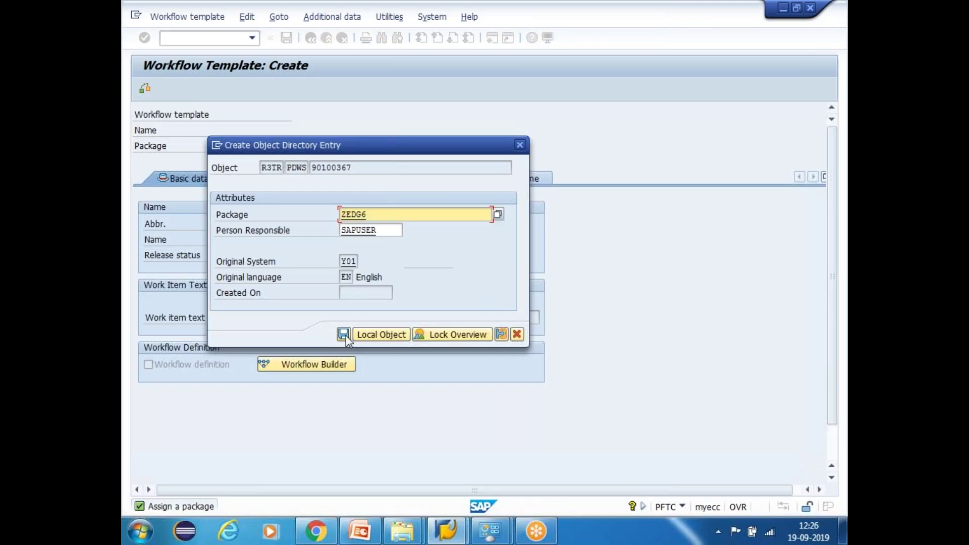
{"action": "left_click", "coordinate": [345, 336]}
{"action": "left_click", "coordinate": [416, 241]}
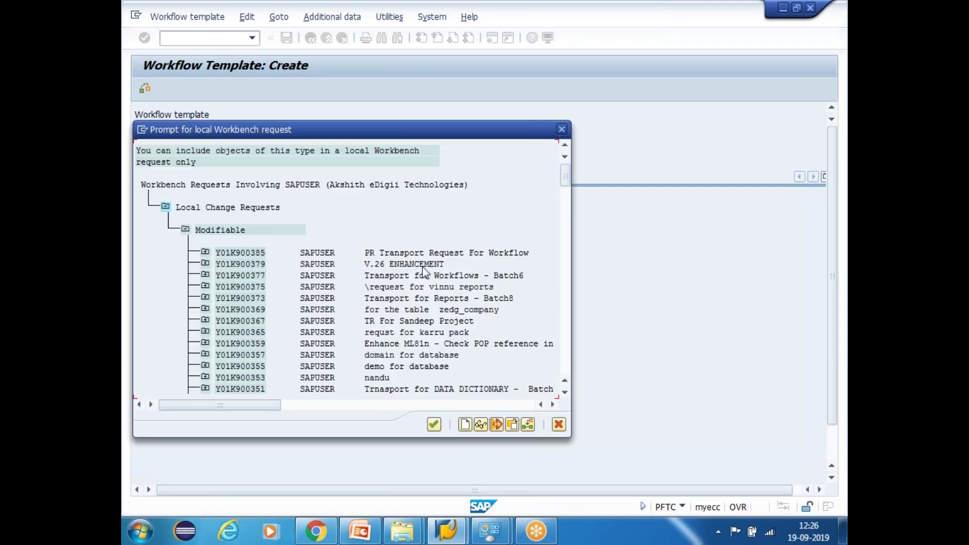
{"action": "double_click", "coordinate": [242, 278]}
{"action": "left_click", "coordinate": [348, 241]}
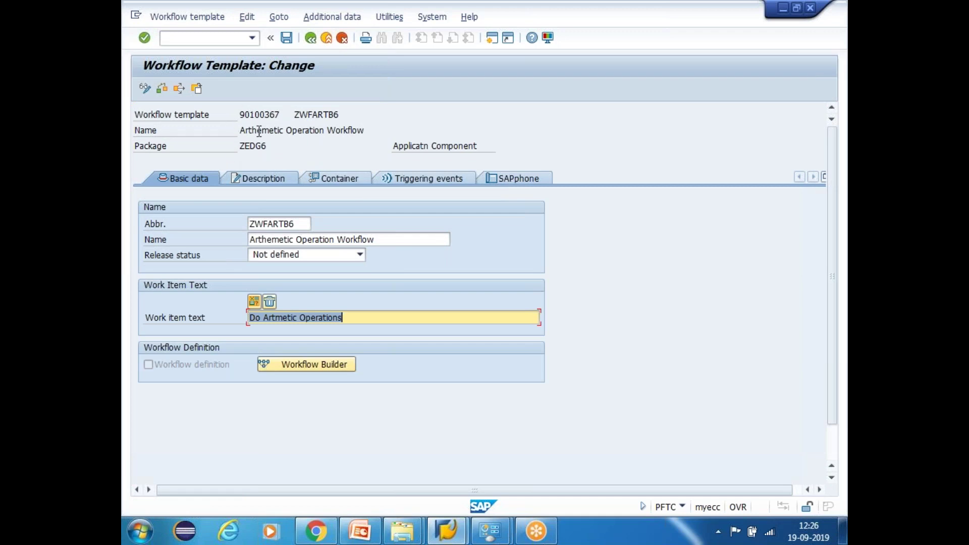
{"action": "left_click_drag", "start_coordinate": [277, 151], "coordinate": [139, 115]}
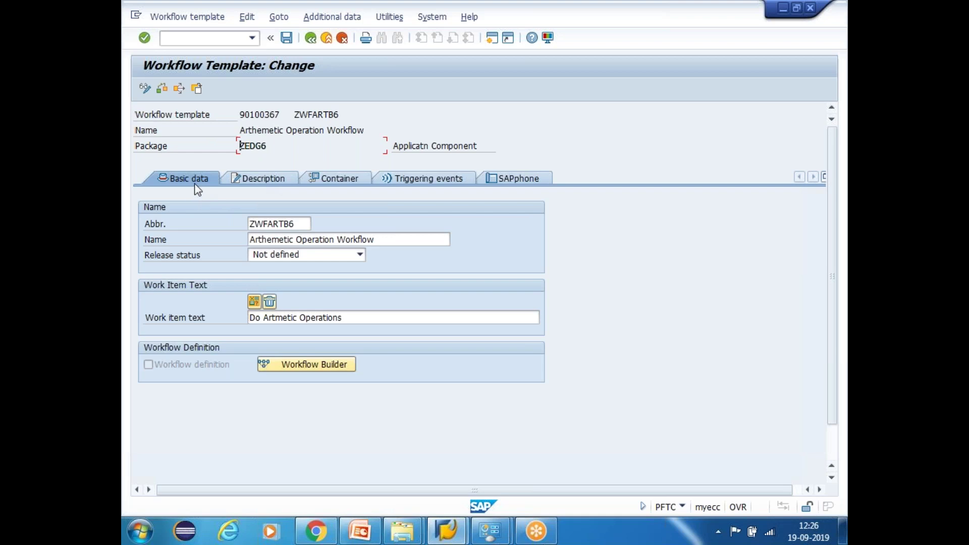
Step: Write the description 'With This Workflow We can Perform All Orthmetic OPerations.' then 'We have Operations LIke Additio'
{"action": "left_click", "coordinate": [263, 179]}
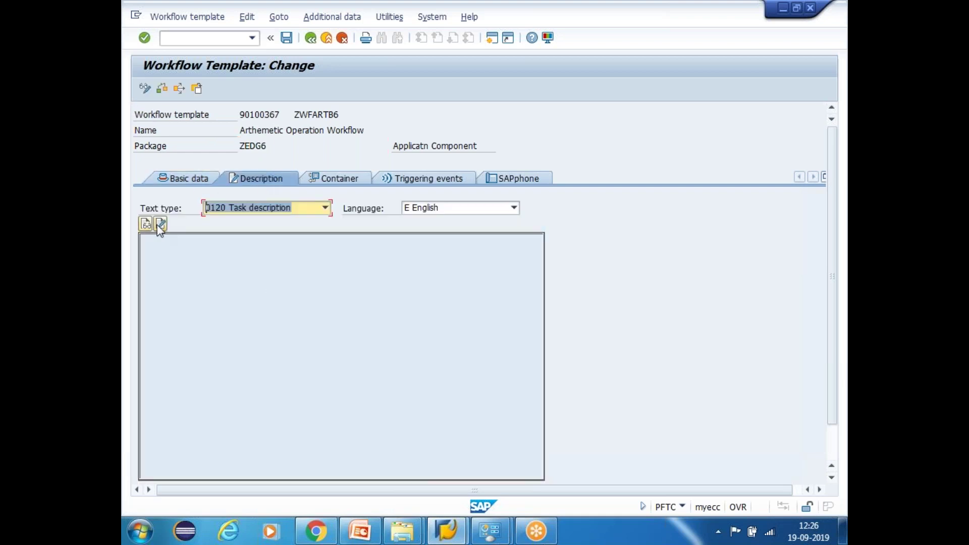
{"action": "left_click", "coordinate": [159, 225]}
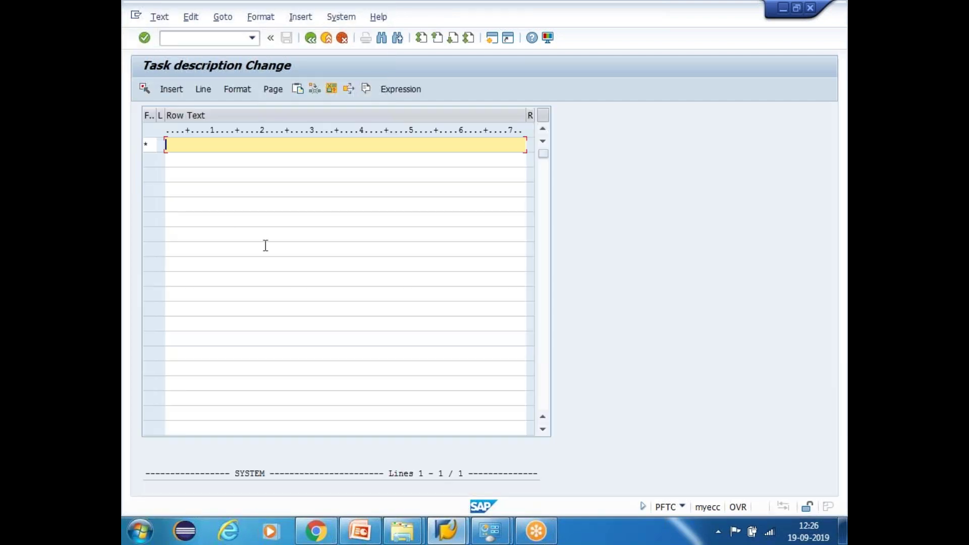
{"action": "type", "text": "With This Workflow "}
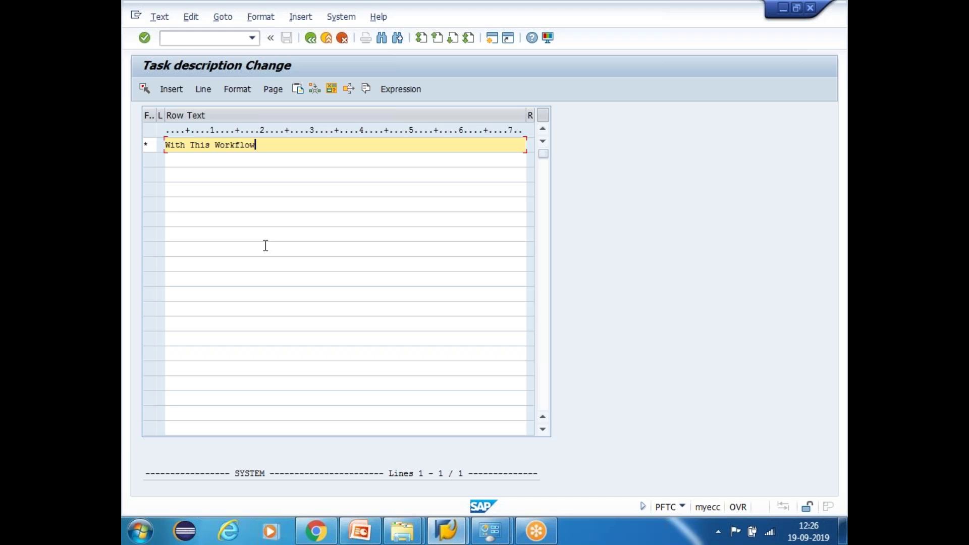
{"action": "type", "text": "We can Perform All Orthmetic OPe"}
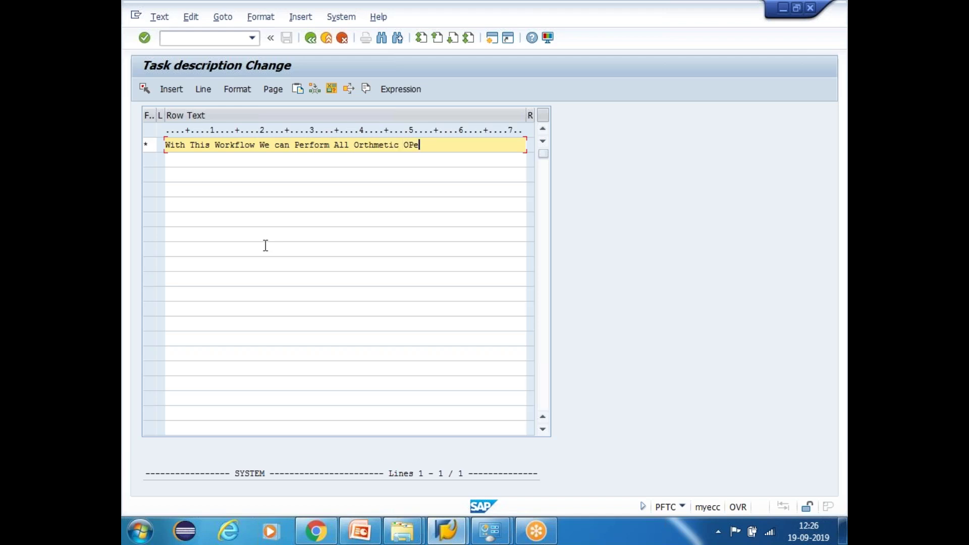
{"action": "type", "text": "rations."}
{"action": "key", "text": "Return"}
{"action": "key", "text": "Return"}
{"action": "type", "text": "We have O"}
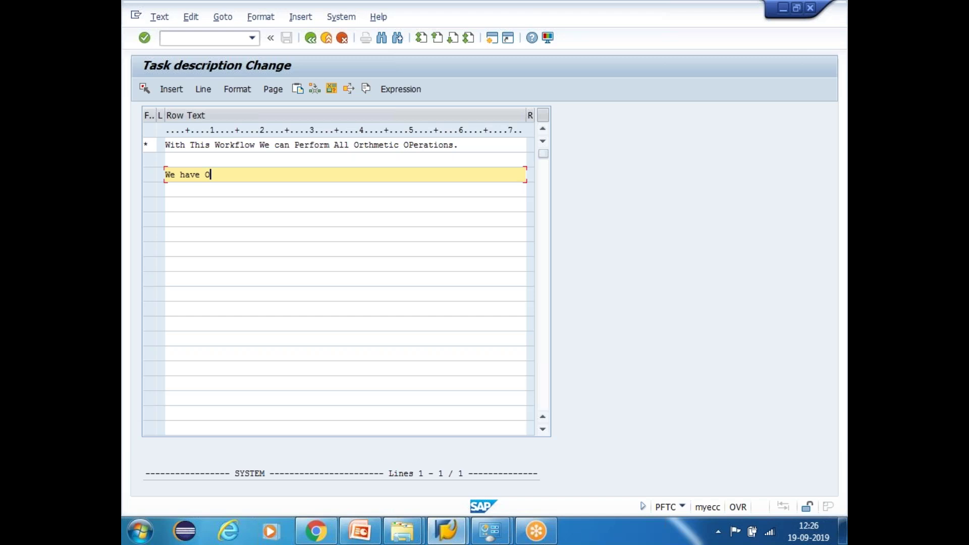
{"action": "type", "text": "perations LIke Additio"}
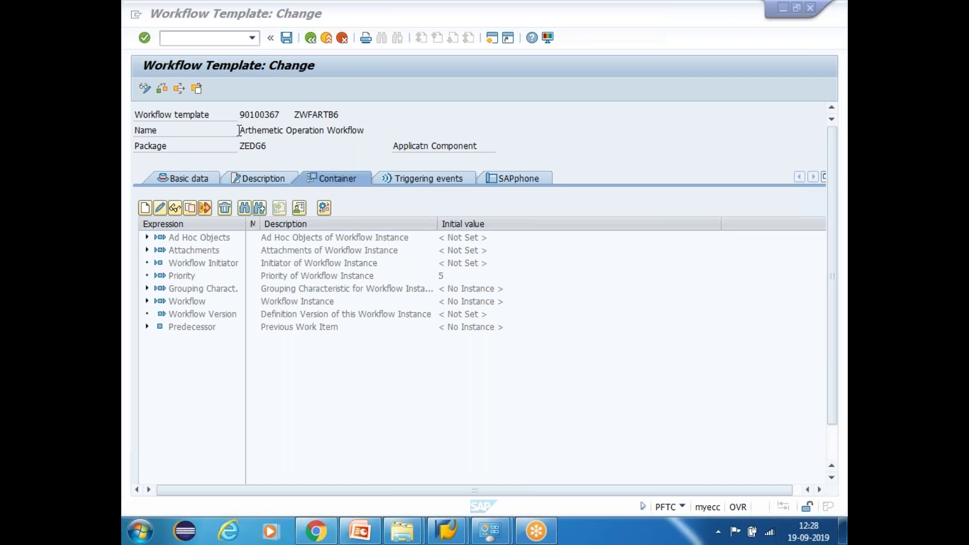
Step: Highlight template number 90100367, then switch to the PowerPoint presentation
{"action": "left_click_drag", "start_coordinate": [242, 113], "coordinate": [277, 114]}
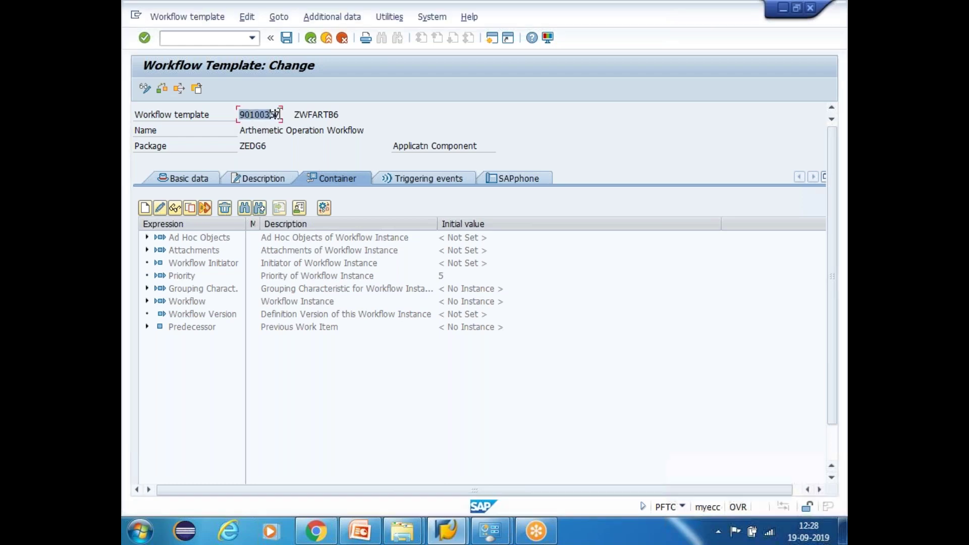
{"action": "left_click", "coordinate": [329, 171]}
{"action": "left_click", "coordinate": [369, 532]}
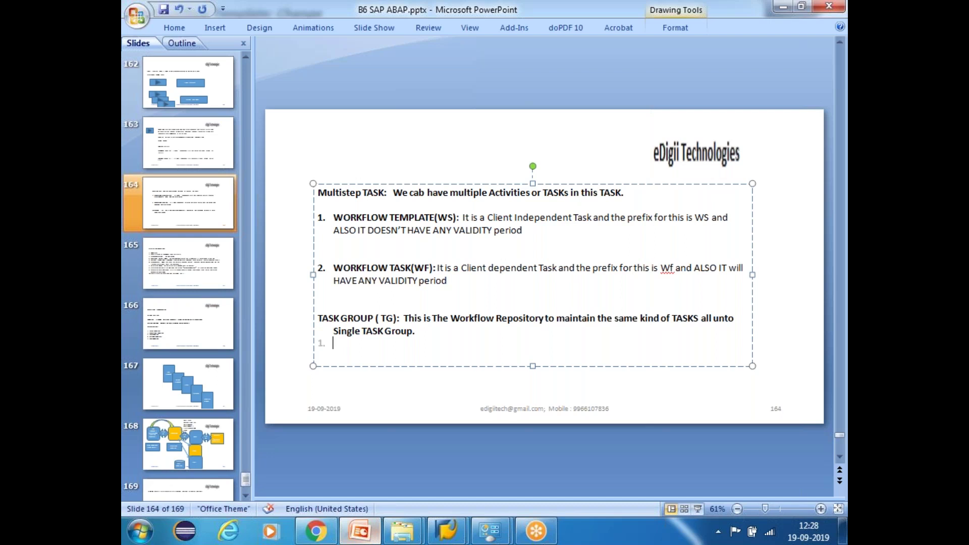
Step: Show the WORKFLOW CONTAINER shape on slide 168, then return to SAP
{"action": "left_click", "coordinate": [189, 444]}
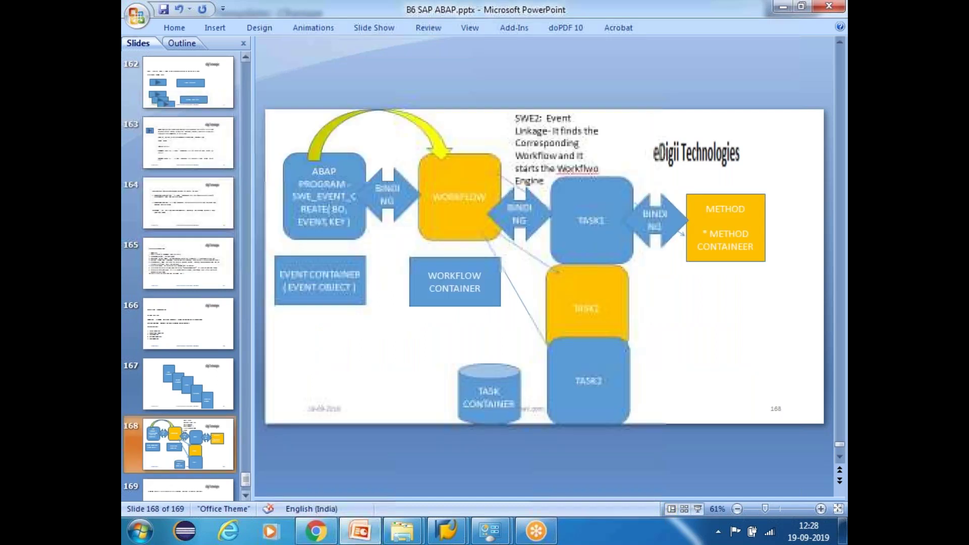
{"action": "left_click", "coordinate": [457, 298]}
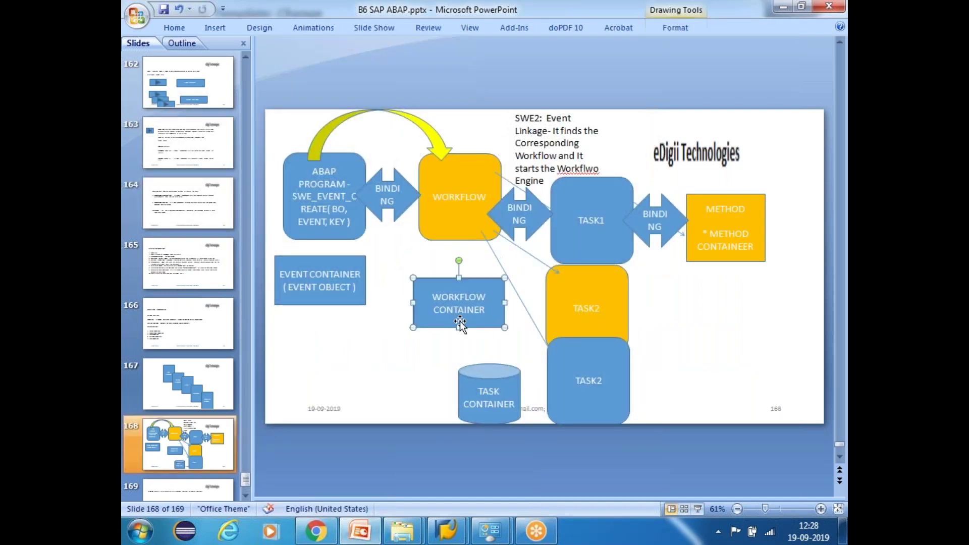
{"action": "key", "text": "alt+Tab"}
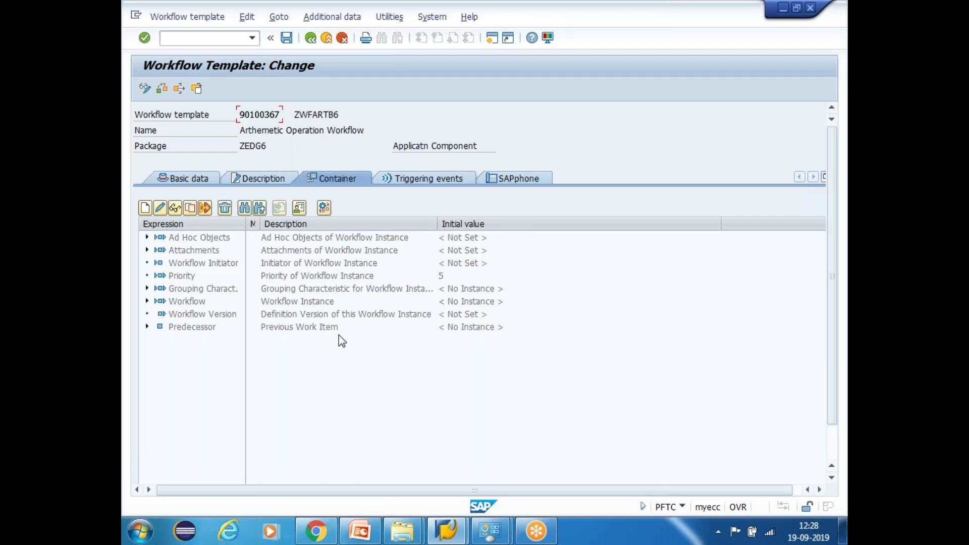
Step: Point out template 90100367 and its Ad Hoc Objects and Attachments container elements
{"action": "left_click_drag", "start_coordinate": [239, 115], "coordinate": [284, 118]}
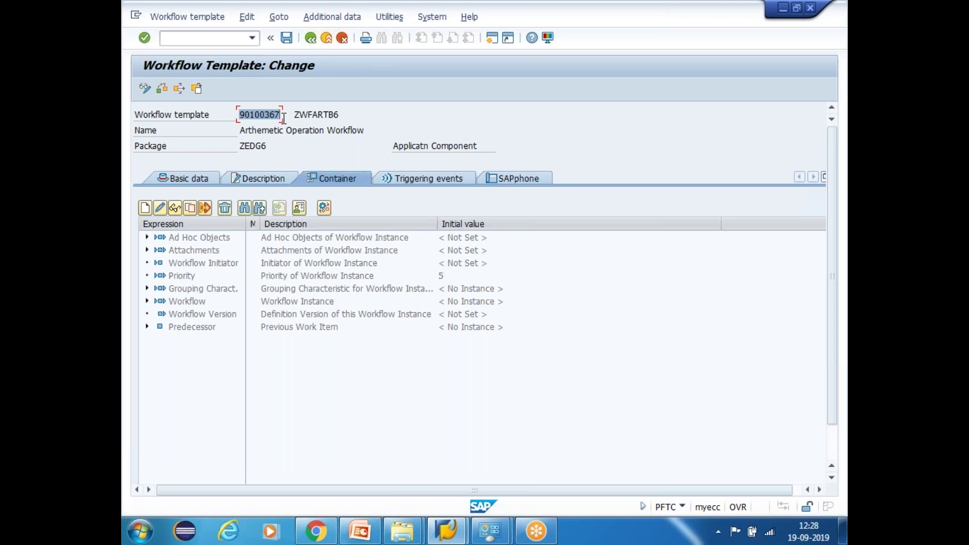
{"action": "left_click", "coordinate": [284, 119]}
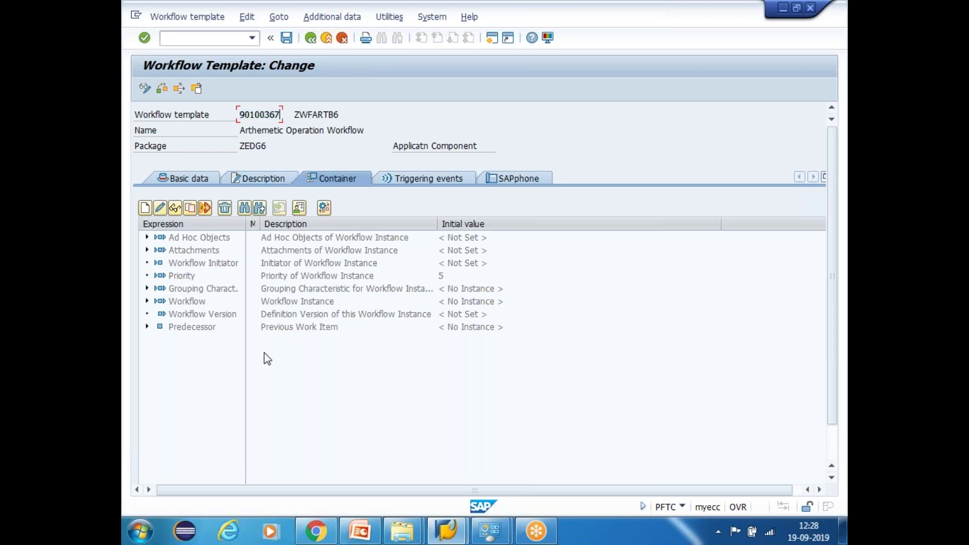
{"action": "left_click", "coordinate": [187, 370]}
{"action": "left_click", "coordinate": [190, 241]}
{"action": "left_click", "coordinate": [189, 253]}
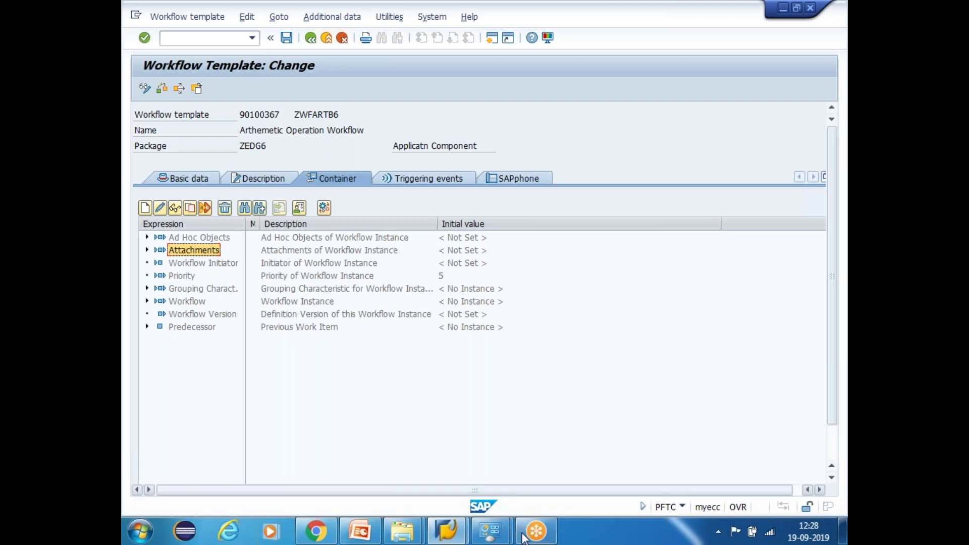
Step: Highlight slide 166's sentence about defining data objects, then return to the SAP template
{"action": "left_click", "coordinate": [359, 530]}
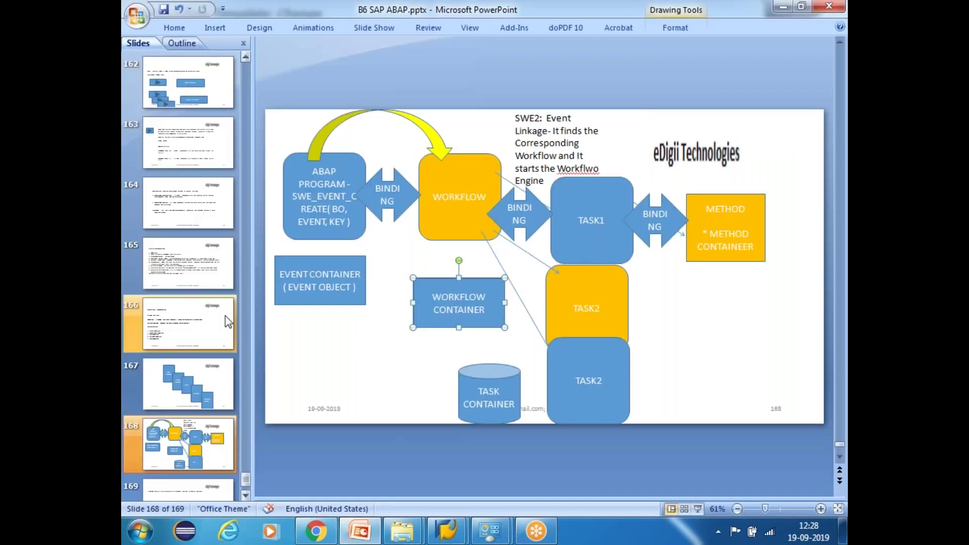
{"action": "left_click", "coordinate": [187, 272]}
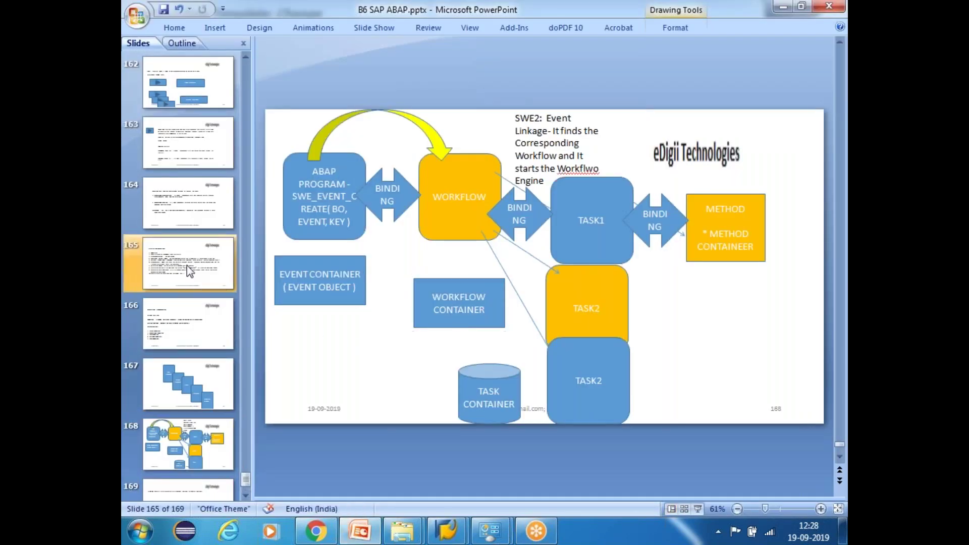
{"action": "key", "text": "Up"}
{"action": "left_click", "coordinate": [170, 329]}
{"action": "left_click", "coordinate": [177, 436]}
{"action": "left_click", "coordinate": [175, 331]}
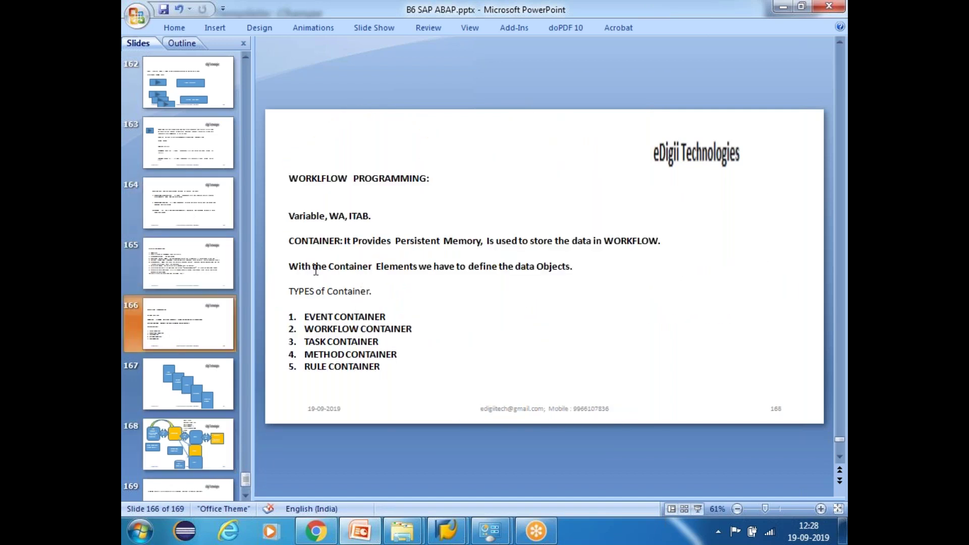
{"action": "left_click_drag", "start_coordinate": [316, 271], "coordinate": [574, 271]}
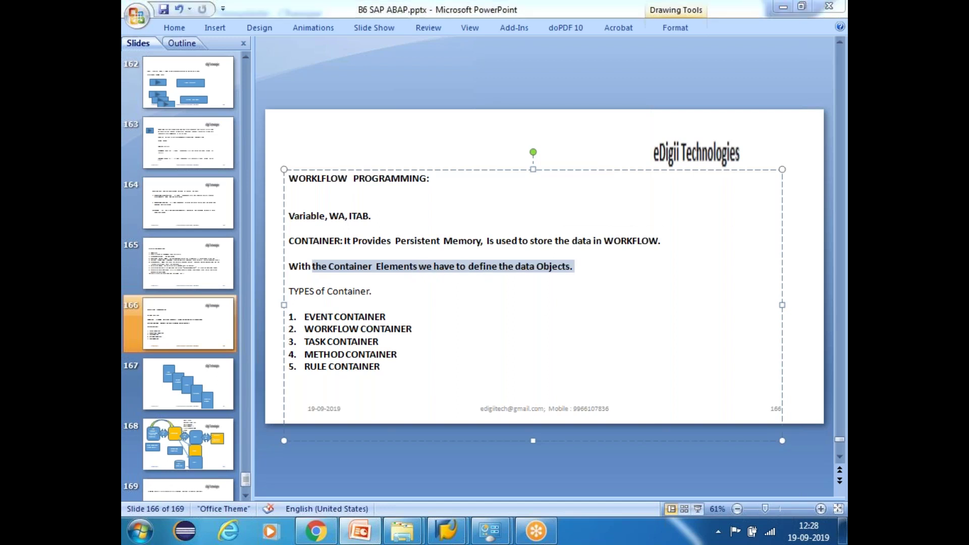
{"action": "key", "text": "alt+Tab"}
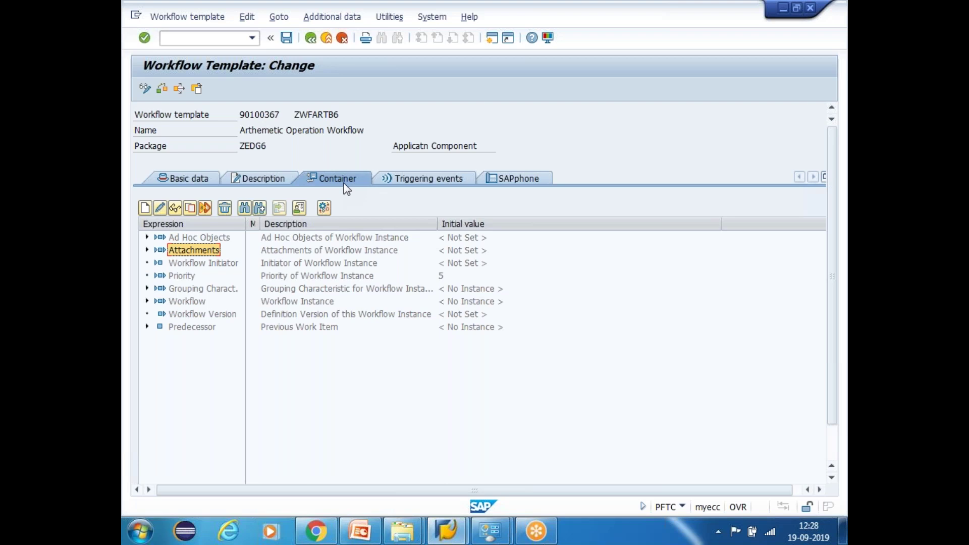
Step: Create container element GV_NUM1 with ABAP Dictionary data type INT4
{"action": "left_click", "coordinate": [145, 207]}
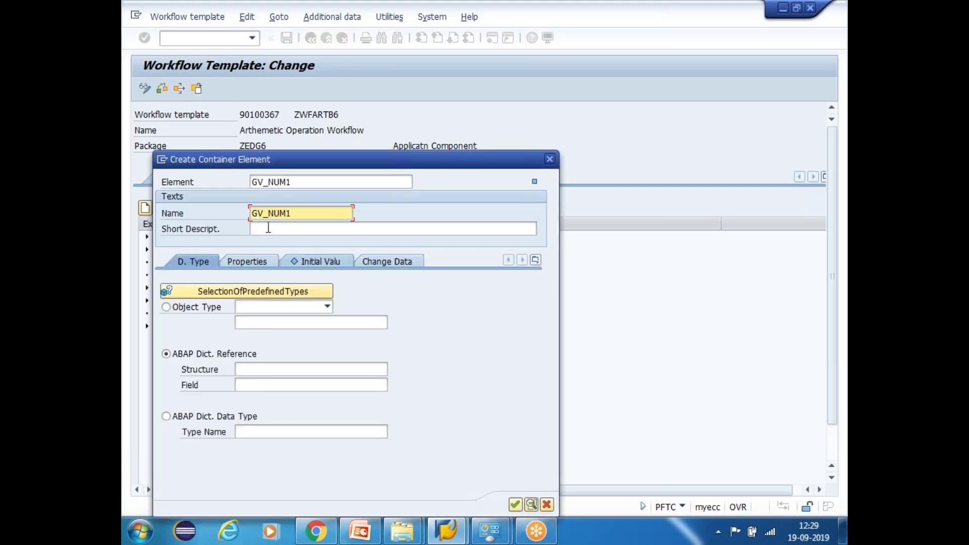
{"action": "left_click", "coordinate": [268, 228]}
{"action": "type", "text": "GV_NUM1"}
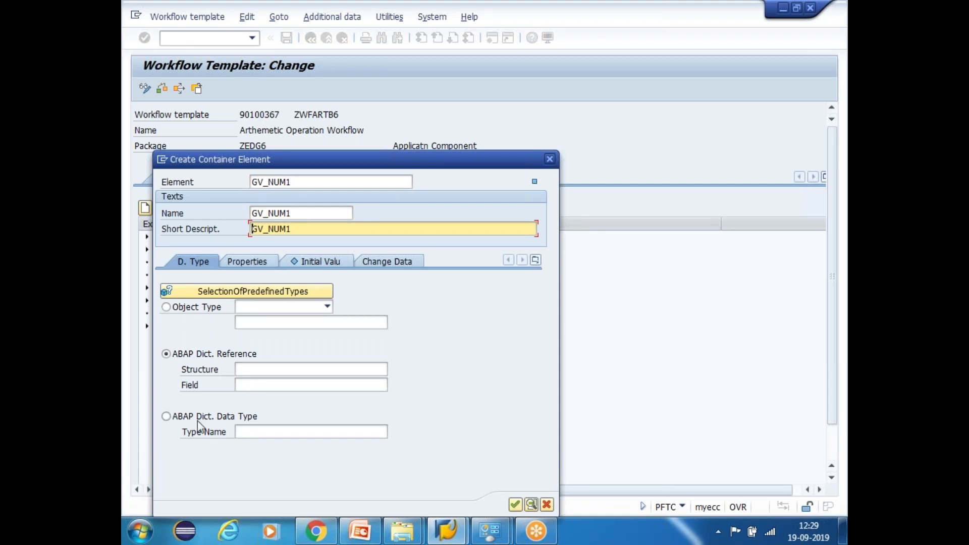
{"action": "left_click", "coordinate": [166, 416]}
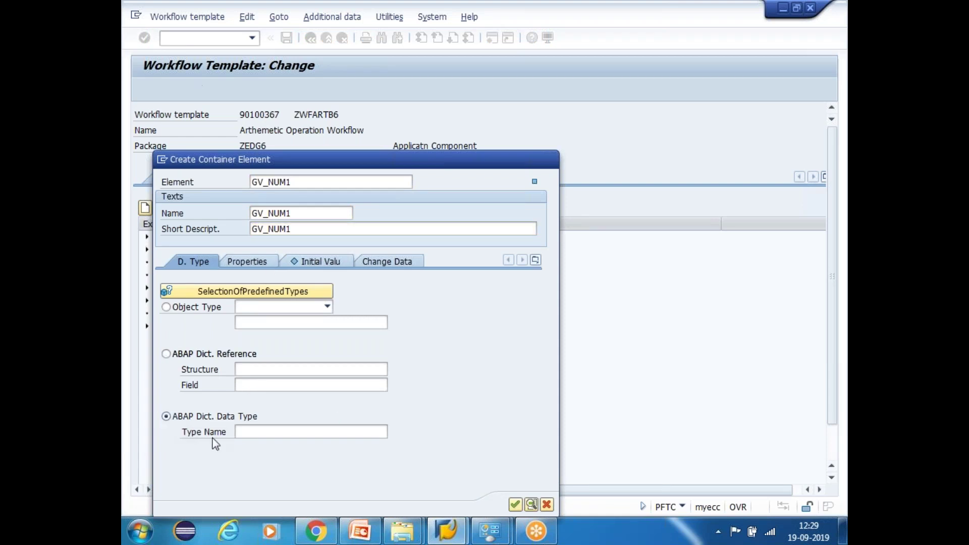
{"action": "left_click", "coordinate": [256, 430]}
{"action": "type", "text": "INT4"}
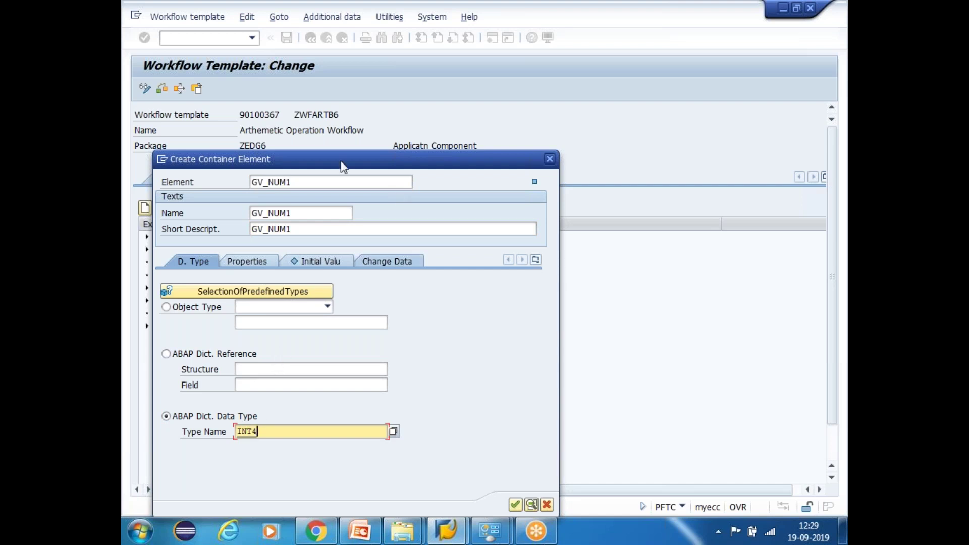
{"action": "left_click_drag", "start_coordinate": [325, 159], "coordinate": [328, 108]}
Step: Mark GV_NUM1 as both Import and Export parameter and confirm the element
{"action": "left_click", "coordinate": [261, 219]}
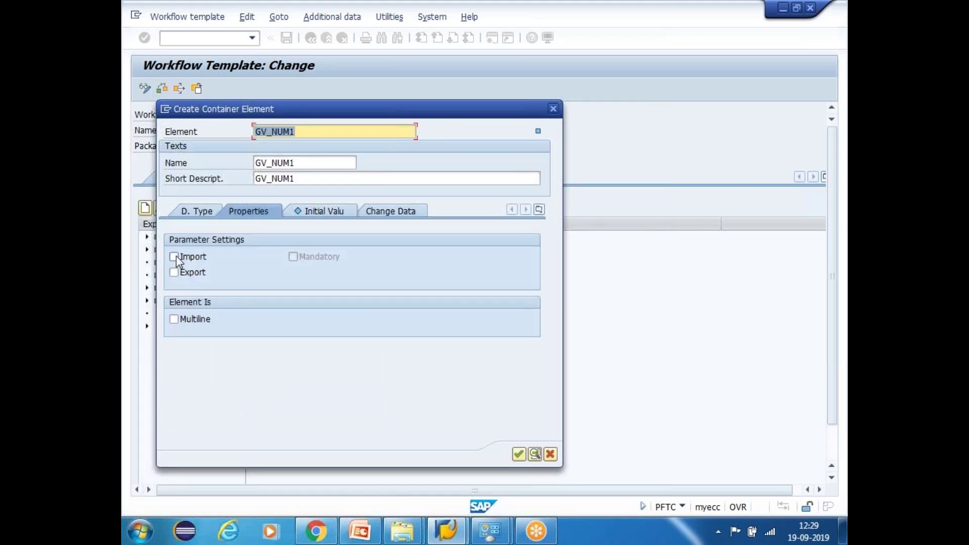
{"action": "left_click", "coordinate": [176, 256]}
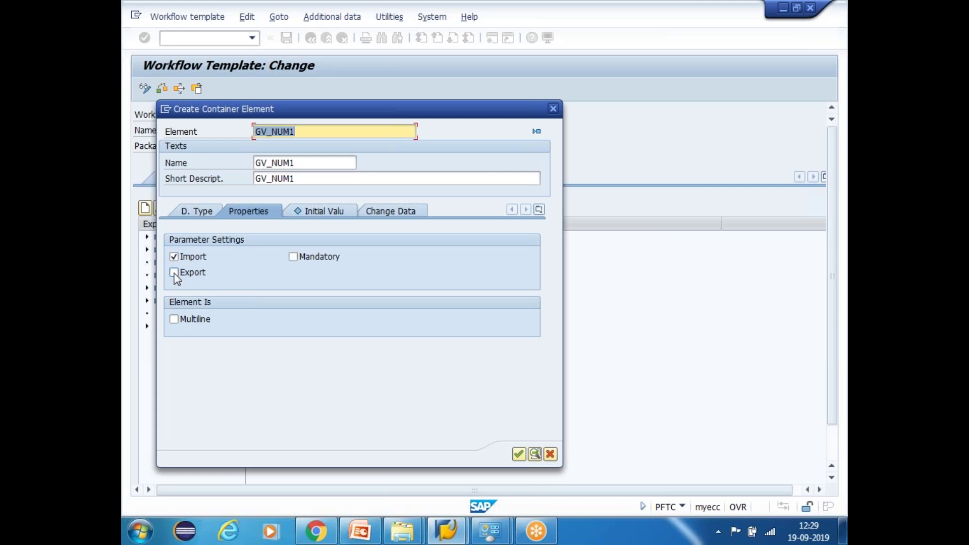
{"action": "left_click", "coordinate": [174, 273]}
{"action": "left_click", "coordinate": [518, 454]}
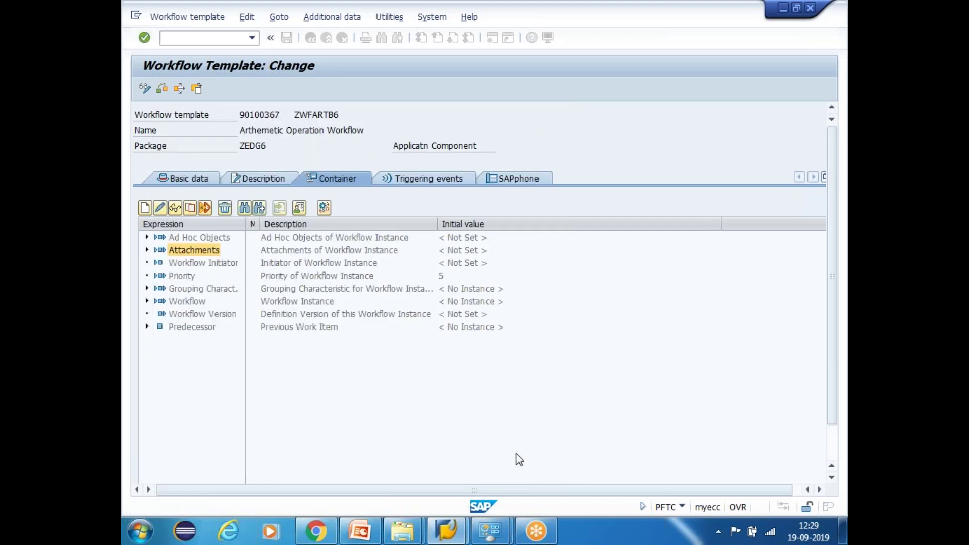
{"action": "left_click", "coordinate": [177, 341]}
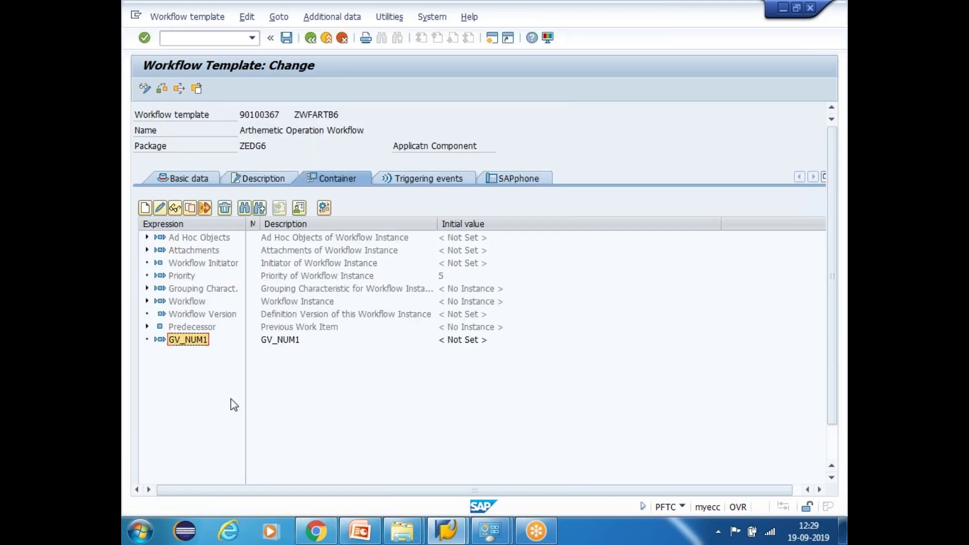
Step: Create container element GV_NUM2 as its name and short text, typed INT4
{"action": "left_click", "coordinate": [145, 207]}
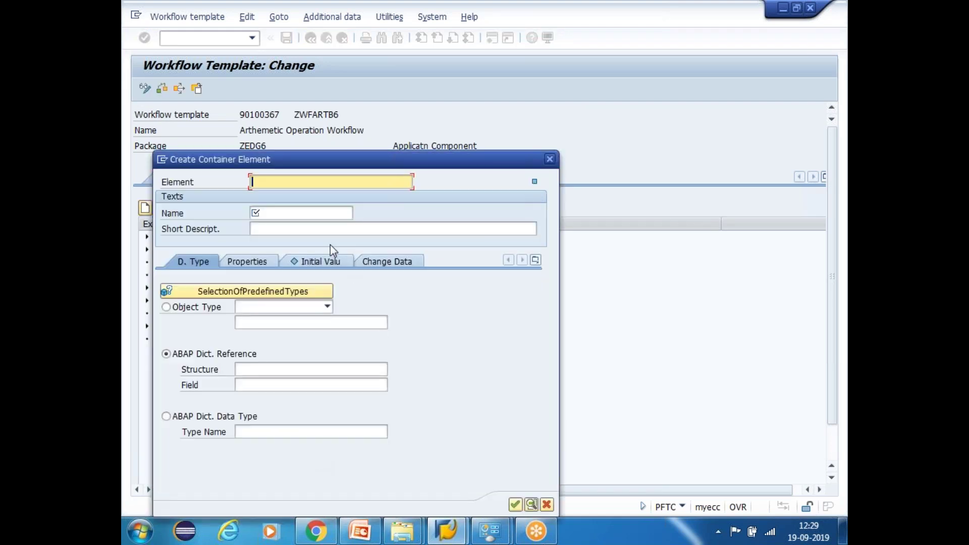
{"action": "type", "text": "GV_NUM"}
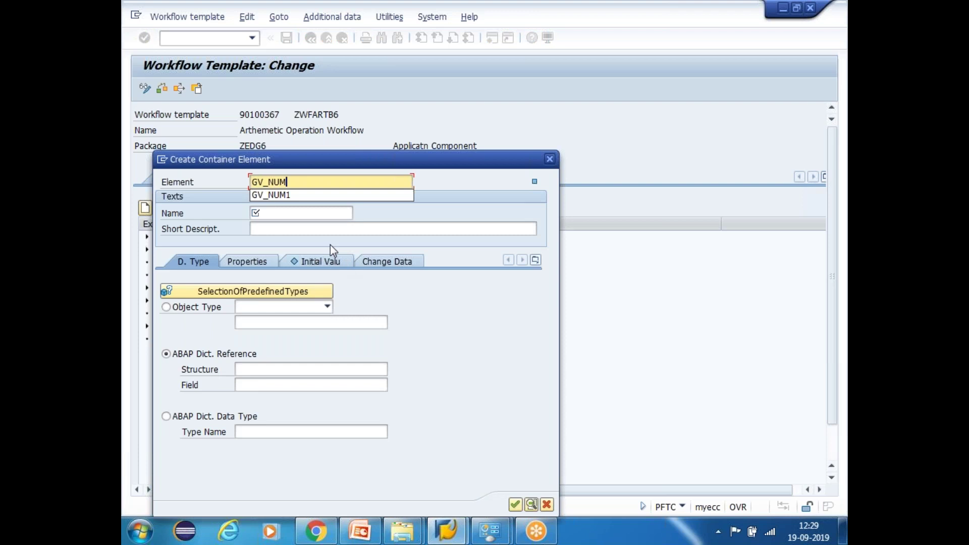
{"action": "type", "text": "2"}
{"action": "left_click_drag", "start_coordinate": [298, 180], "coordinate": [265, 181]}
{"action": "left_click", "coordinate": [279, 215]}
{"action": "type", "text": "GV_NUM2"}
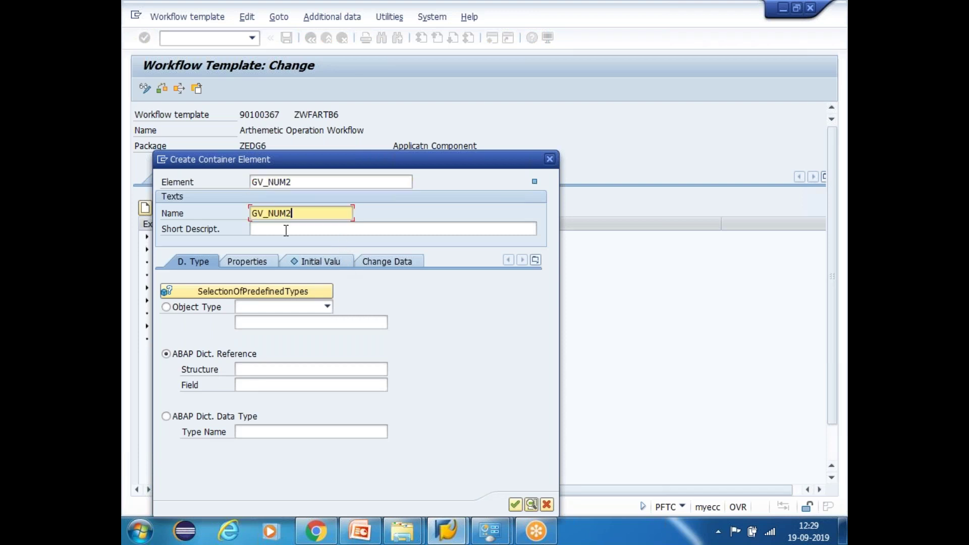
{"action": "left_click", "coordinate": [285, 230]}
{"action": "type", "text": "GV_NUM2"}
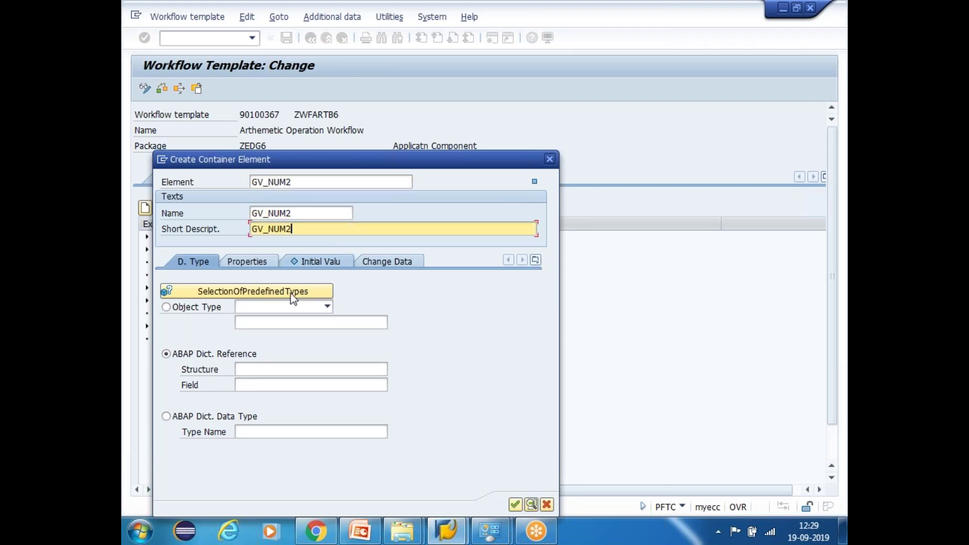
{"action": "left_click", "coordinate": [167, 416]}
{"action": "left_click", "coordinate": [270, 432]}
{"action": "type", "text": "INT4"}
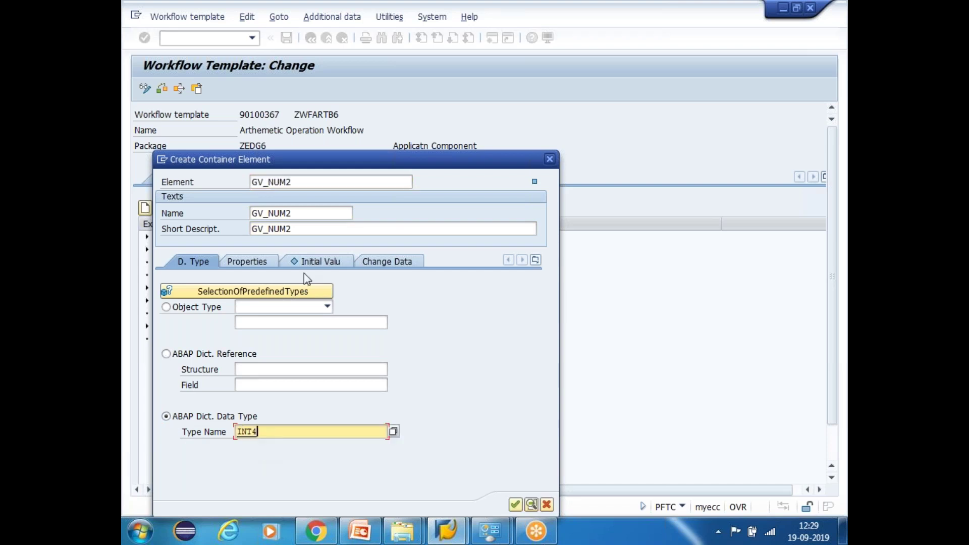
Step: Mark GV_NUM2 as both Import and Export parameter and confirm the element
{"action": "left_click", "coordinate": [261, 259]}
{"action": "left_click", "coordinate": [169, 307]}
{"action": "left_click", "coordinate": [170, 323]}
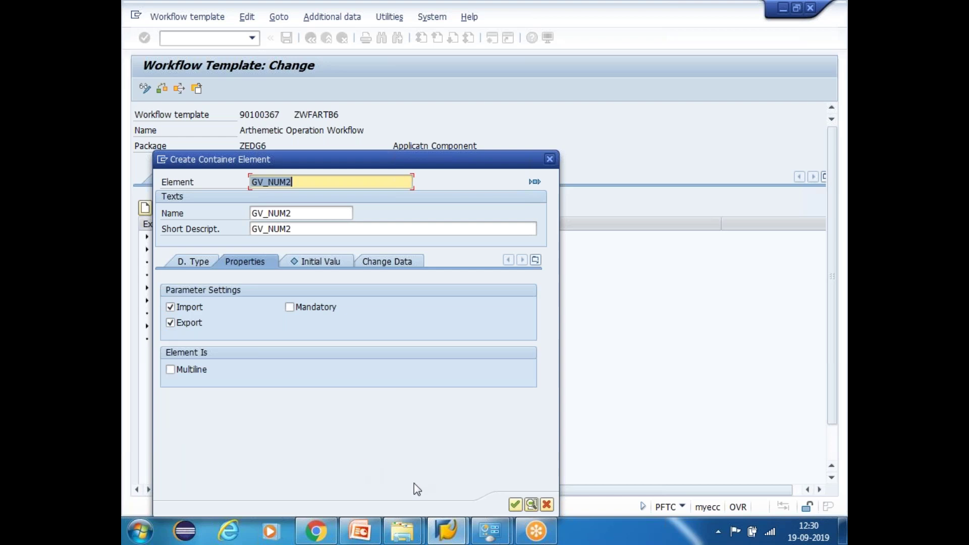
{"action": "left_click", "coordinate": [515, 505]}
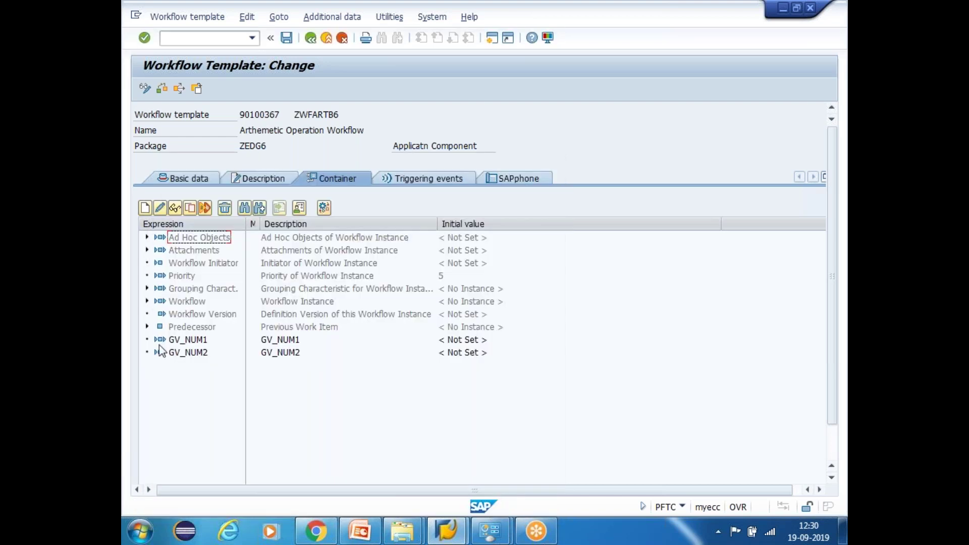
Step: Create container element GV_RESULT, using GV_RESULT as its name and short description
{"action": "left_click", "coordinate": [173, 353]}
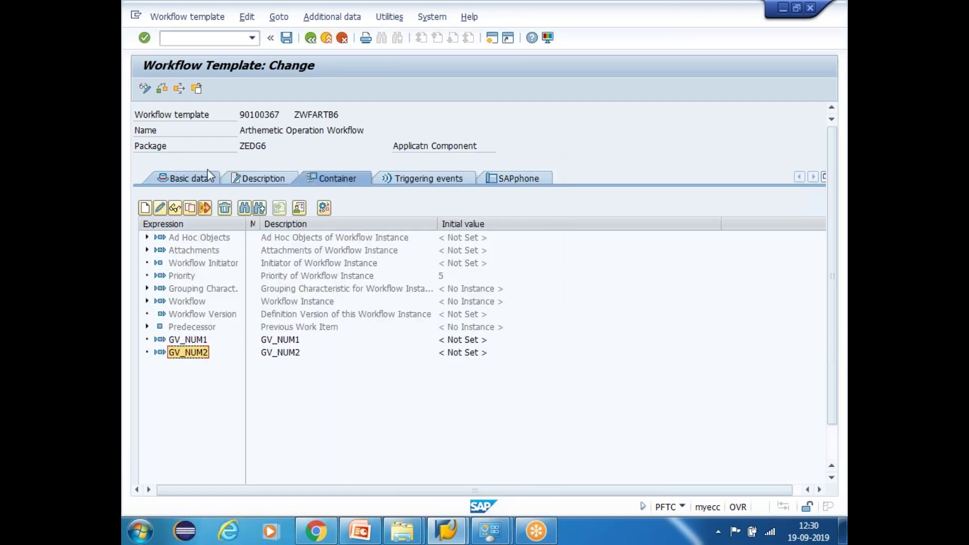
{"action": "left_click", "coordinate": [145, 208]}
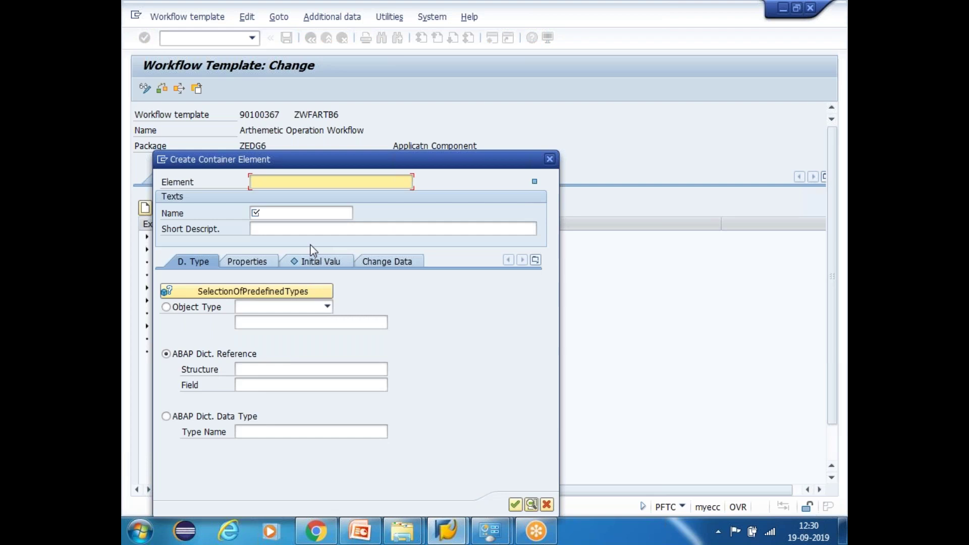
{"action": "type", "text": "GV_"}
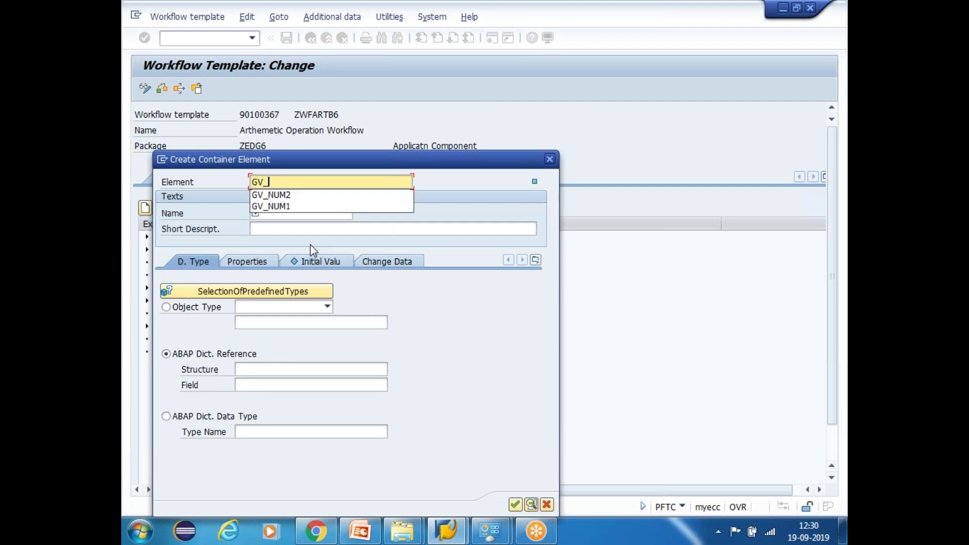
{"action": "type", "text": "RESULT"}
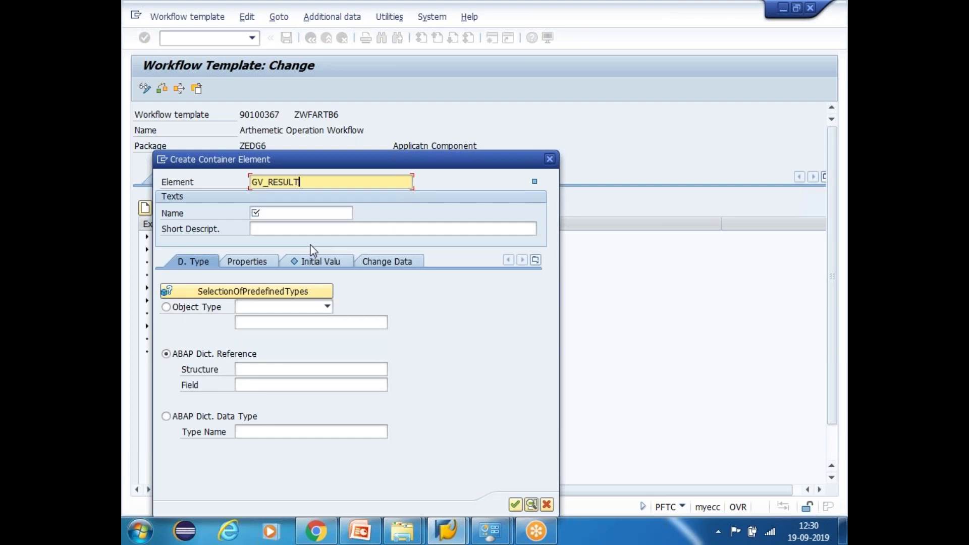
{"action": "key", "text": "Tab"}
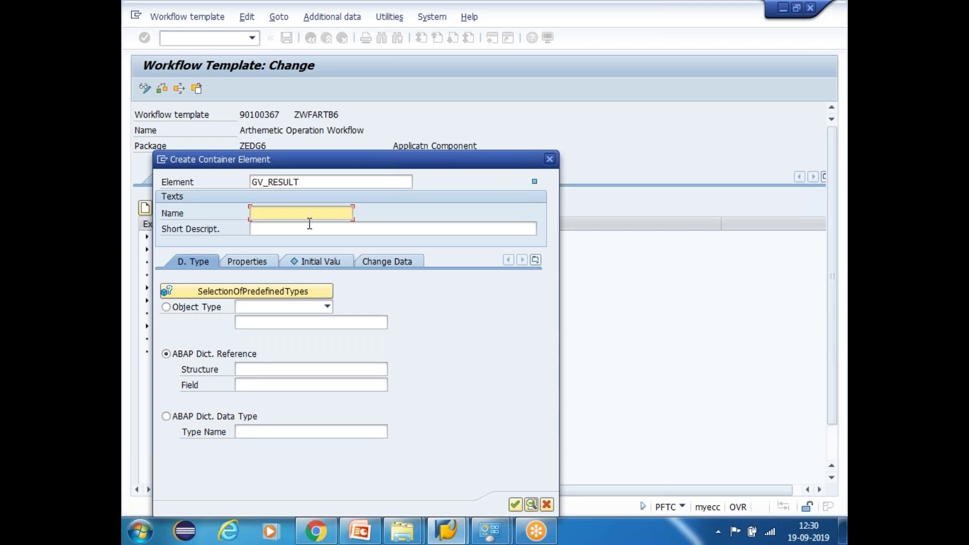
{"action": "double_click", "coordinate": [307, 181]}
{"action": "key", "text": "ctrl+c"}
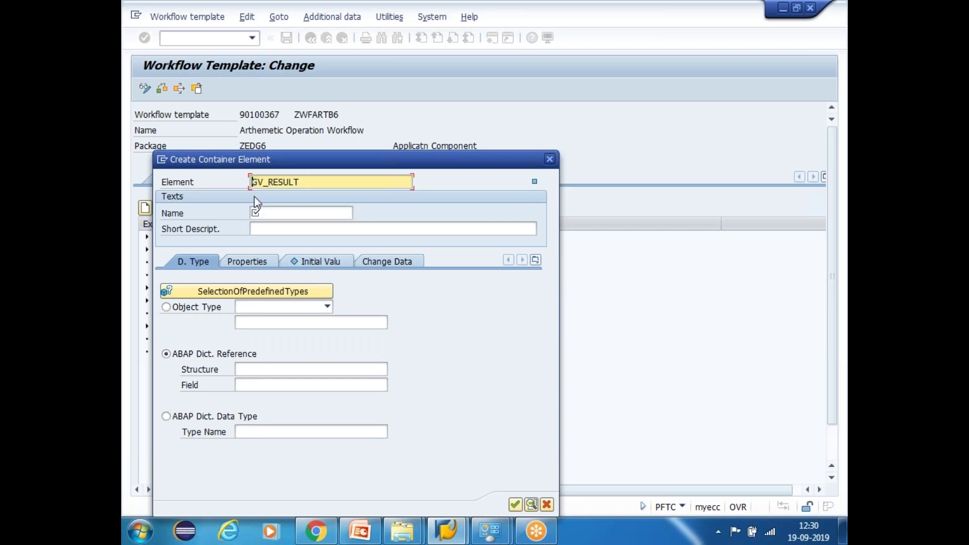
{"action": "left_click", "coordinate": [278, 214]}
{"action": "key", "text": "ctrl+v"}
{"action": "left_click", "coordinate": [284, 231]}
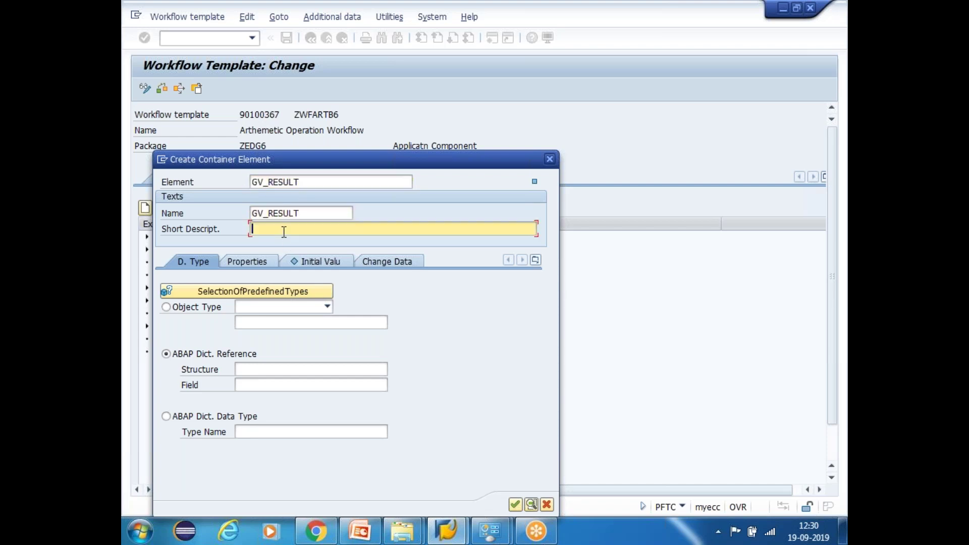
{"action": "key", "text": "ctrl+v"}
Step: Give GV_RESULT data type INT4, confirm the element and save the template
{"action": "left_click", "coordinate": [166, 416]}
{"action": "left_click", "coordinate": [254, 432]}
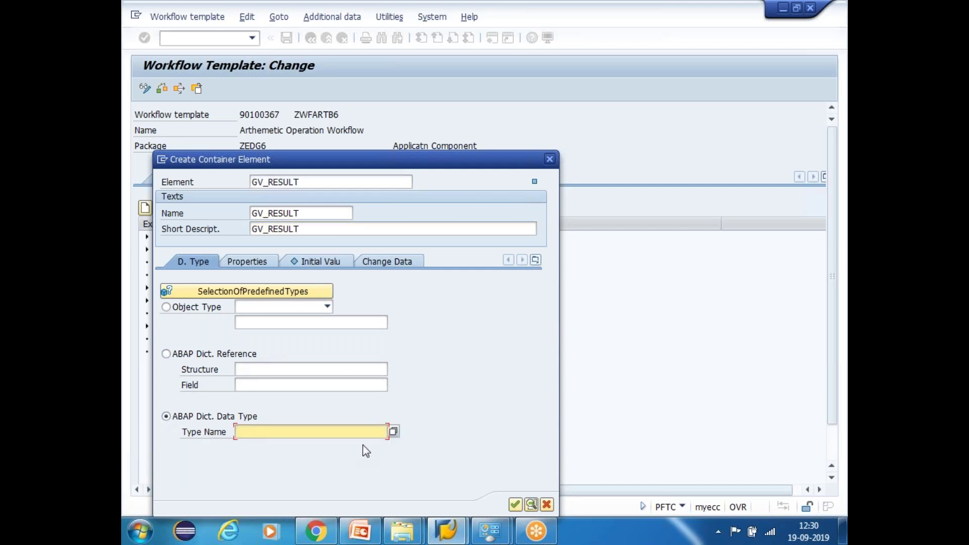
{"action": "left_click", "coordinate": [283, 445]}
{"action": "left_click", "coordinate": [519, 505]}
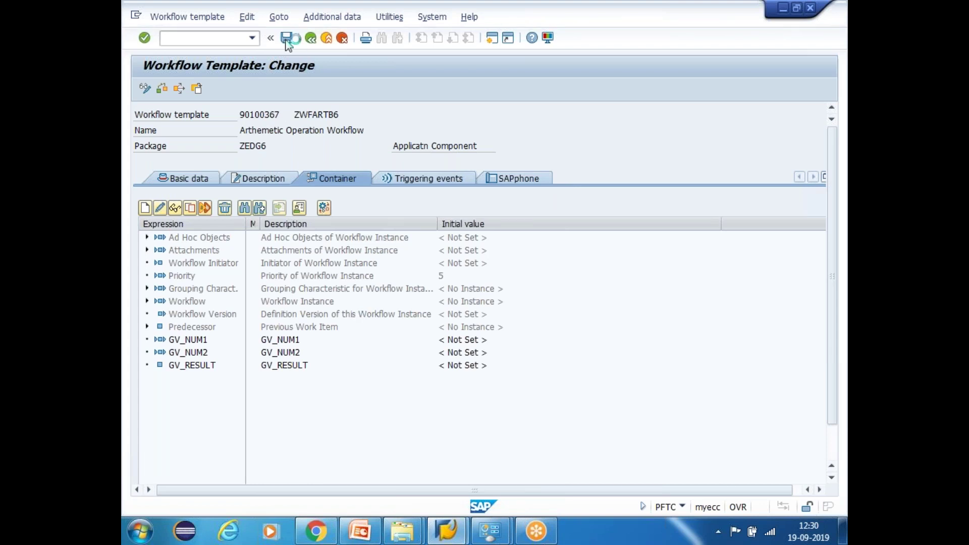
{"action": "left_click", "coordinate": [286, 39]}
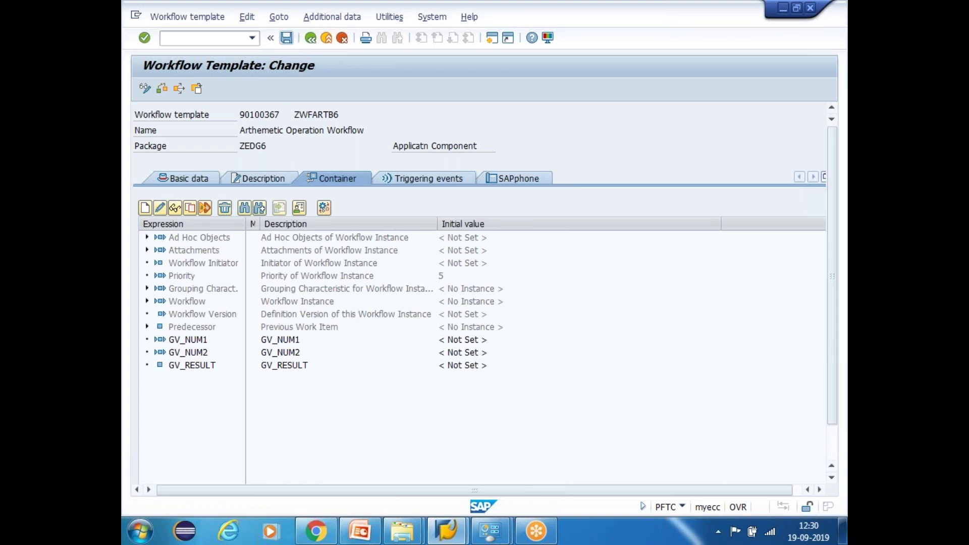
Step: Review GV_NUM1, GV_NUM2 and GV_RESULT in the container, then return to Basic data
{"action": "left_click", "coordinate": [192, 341]}
{"action": "left_click", "coordinate": [195, 366]}
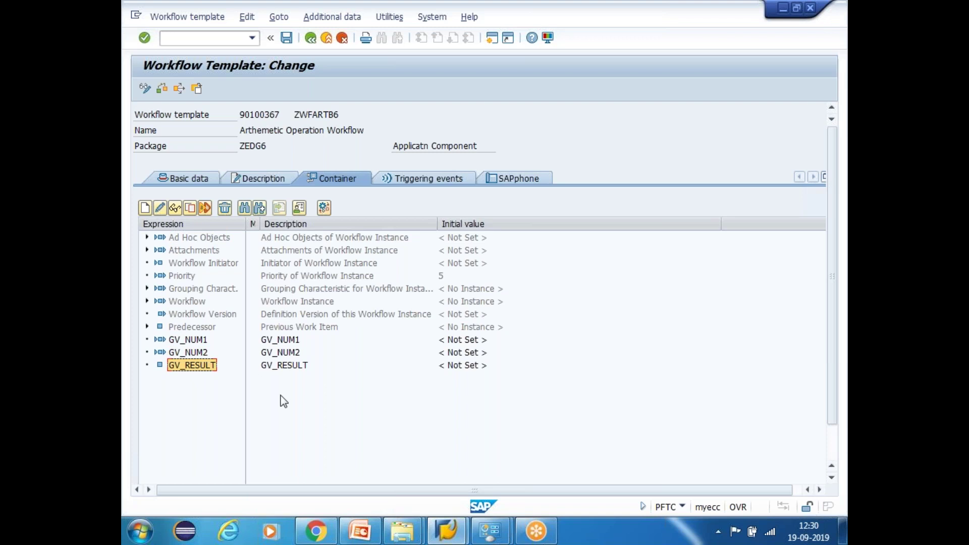
{"action": "left_click", "coordinate": [178, 341]}
{"action": "key", "text": "Down"}
{"action": "key", "text": "Down"}
{"action": "left_click", "coordinate": [326, 172]}
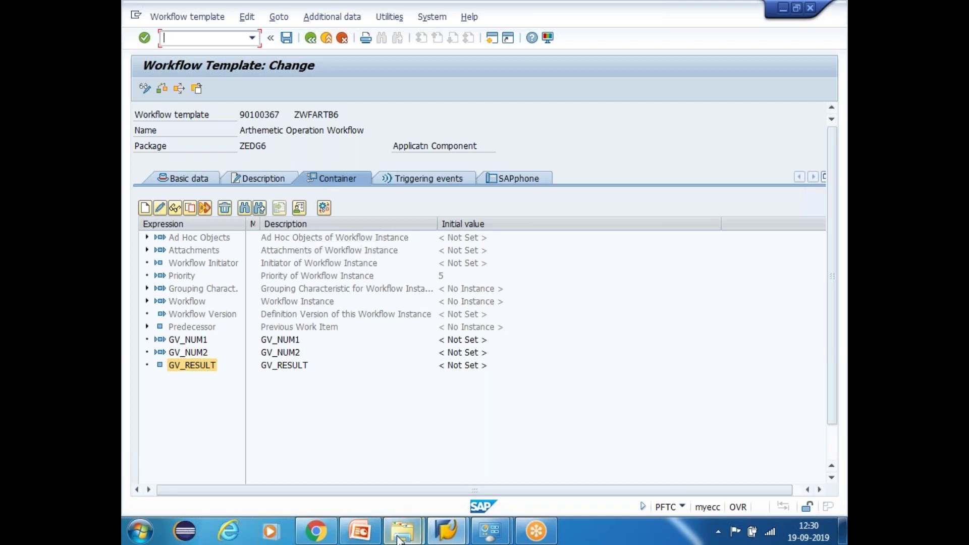
{"action": "left_click", "coordinate": [194, 342]}
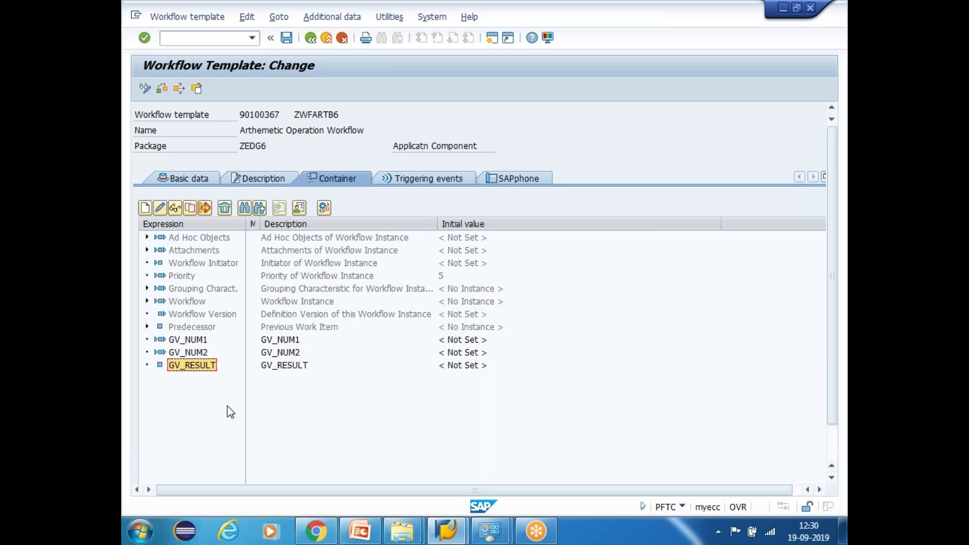
{"action": "left_click", "coordinate": [187, 350]}
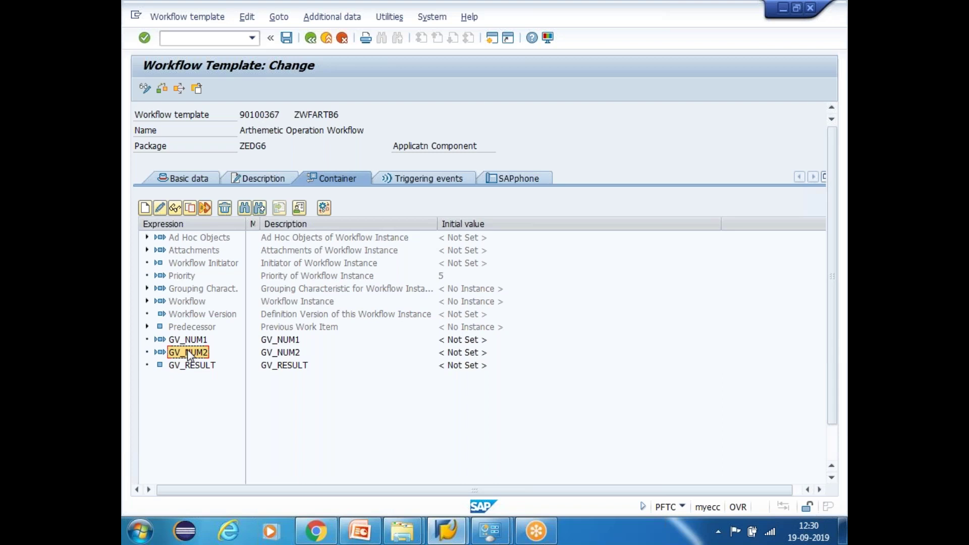
{"action": "key", "text": "Up"}
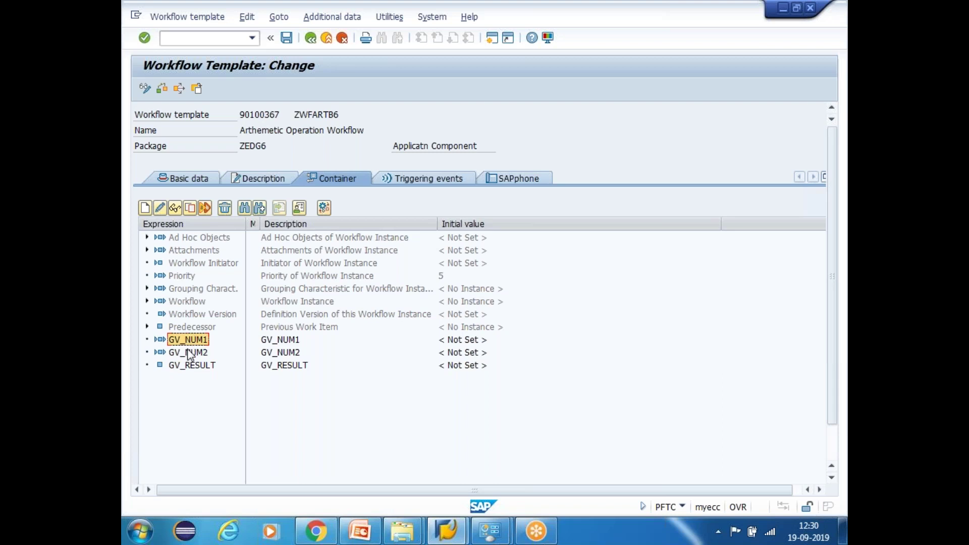
{"action": "key", "text": "Down"}
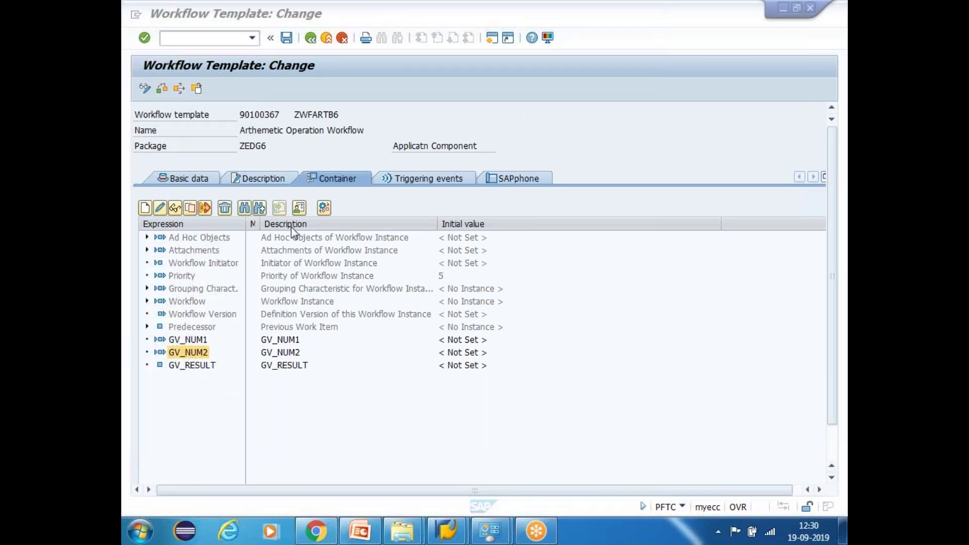
{"action": "left_click", "coordinate": [187, 178]}
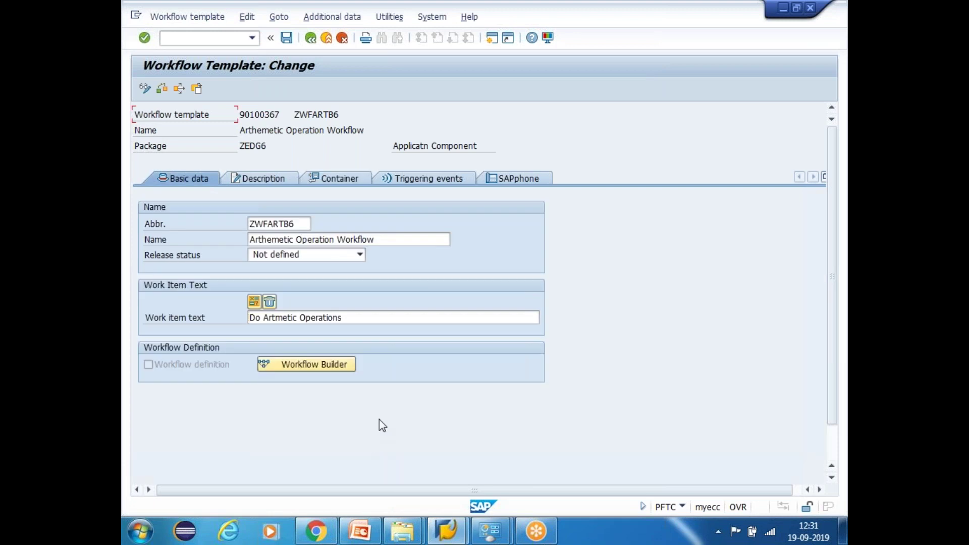
Step: Launch the Workflow Builder for template ZWFARTB6 (WS90100367)
{"action": "left_click", "coordinate": [304, 365]}
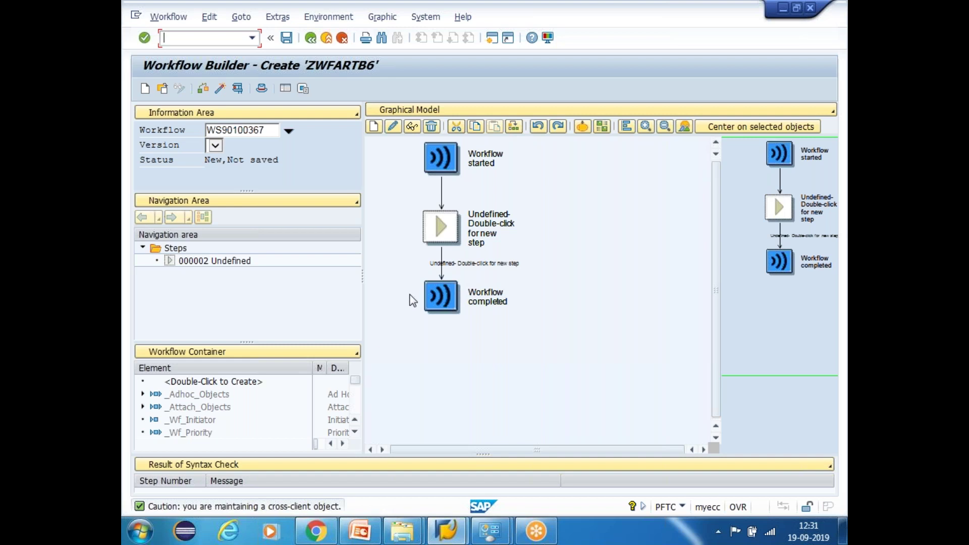
Step: On BINDING slide 169, add a 'WORKFLOW BUILDER : MULTISTEP TASK' line below the definition
{"action": "left_click", "coordinate": [360, 530]}
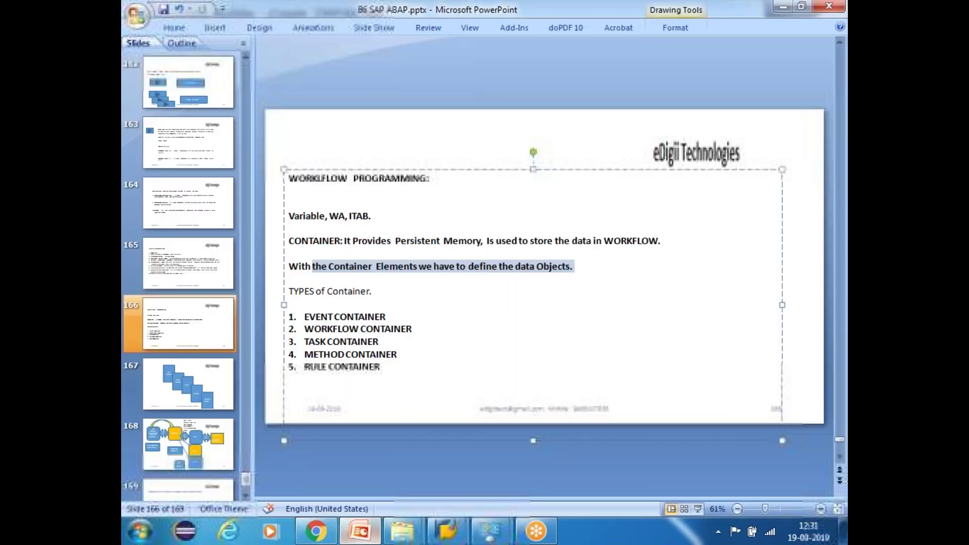
{"action": "left_click", "coordinate": [196, 329]}
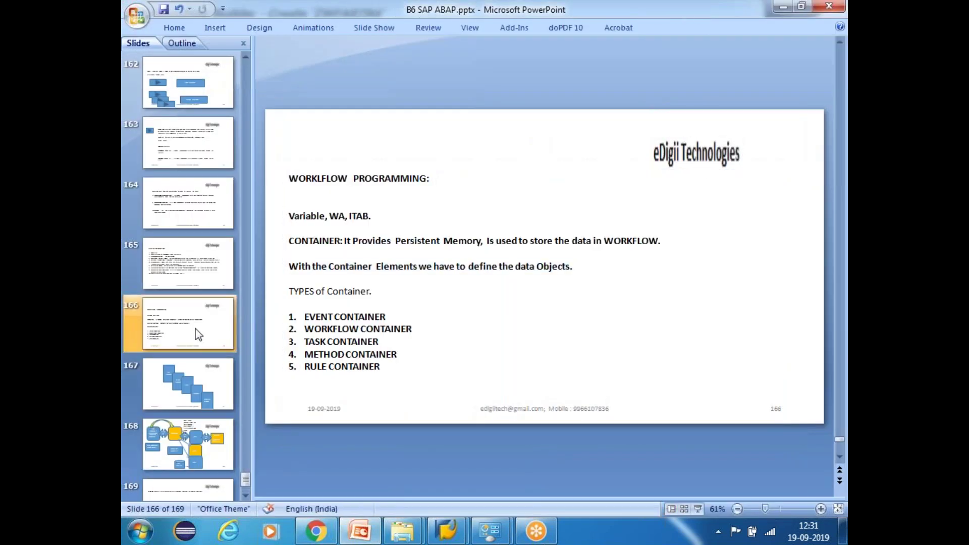
{"action": "left_click", "coordinate": [183, 386]}
{"action": "key", "text": "Down"}
{"action": "key", "text": "Down"}
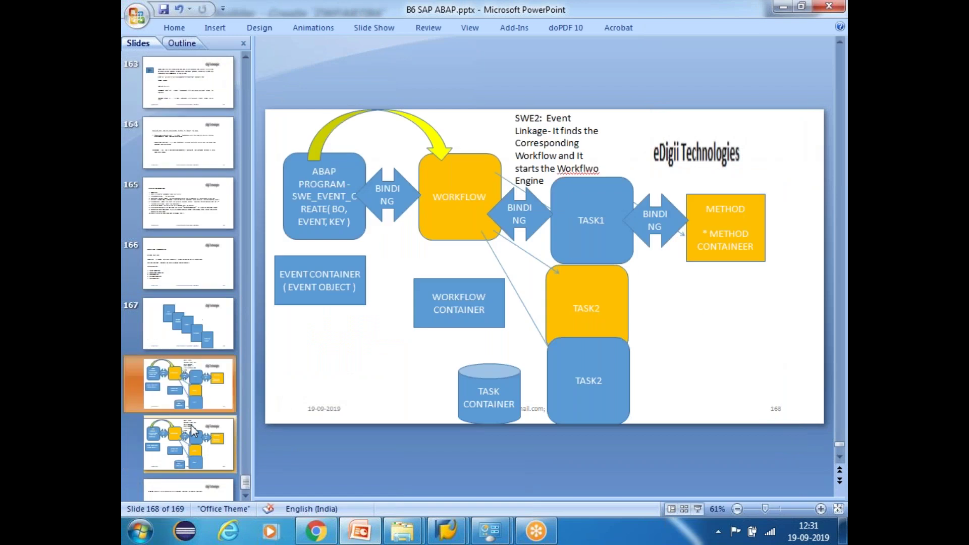
{"action": "left_click", "coordinate": [352, 184]}
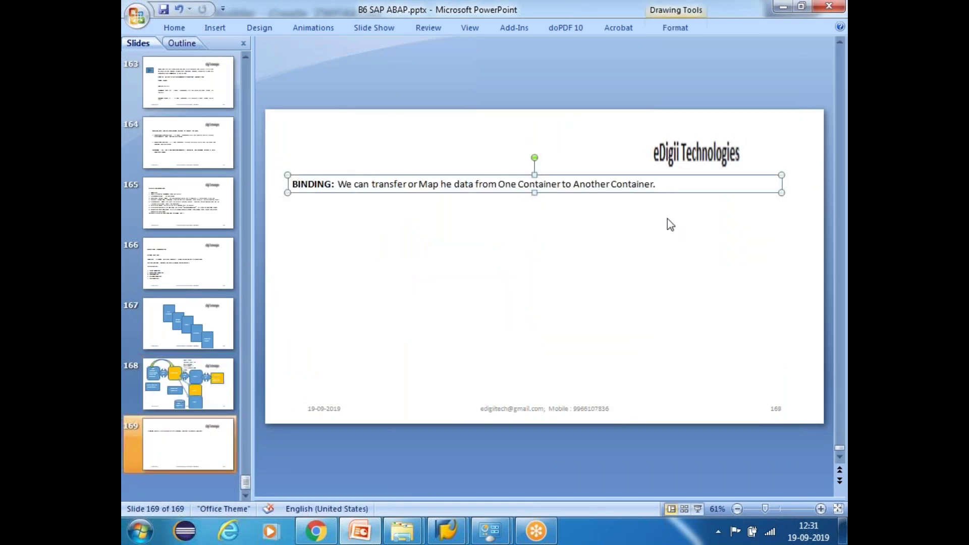
{"action": "key", "text": "Return"}
{"action": "key", "text": "Return"}
{"action": "type", "text": "WORKFLOW BUILDER :  MUL"}
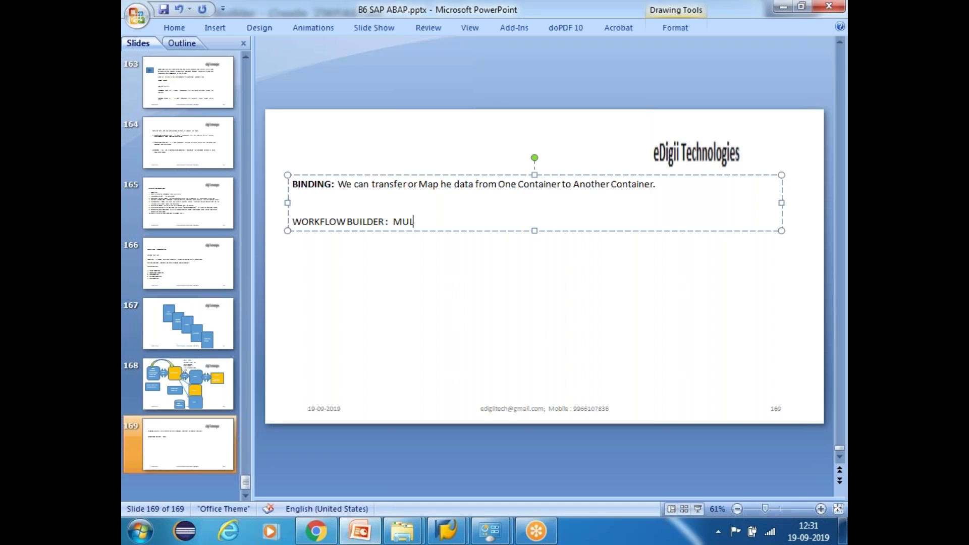
{"action": "type", "text": "TISTEP TASK"}
Step: Append '( WOR KFLOW TEMPLATE OR WORKFLOW TA' after MULTISTEP TASK and add a 'TCODE : SWDD' line
{"action": "key", "text": "Return"}
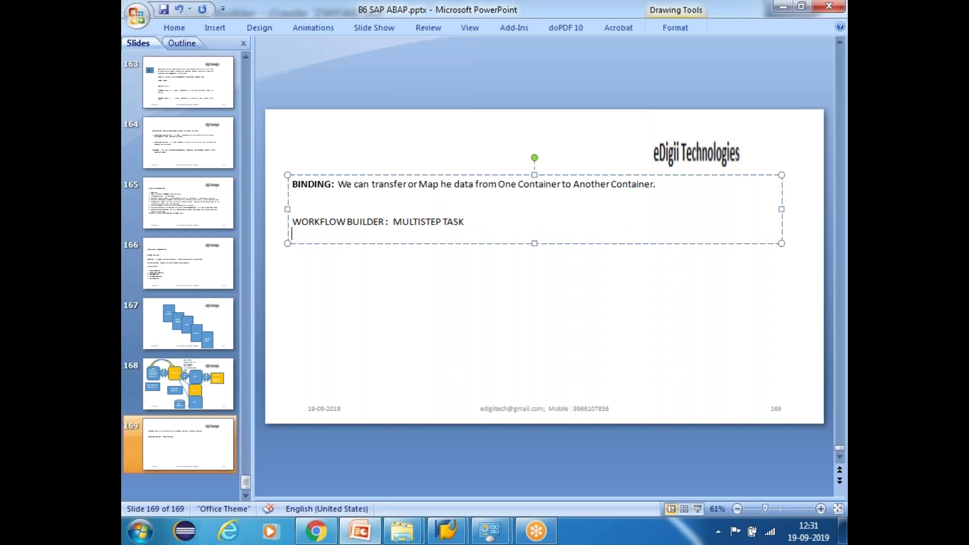
{"action": "left_click", "coordinate": [477, 218]}
{"action": "type", "text": "( WOR KFLOW TEMPLATE"}
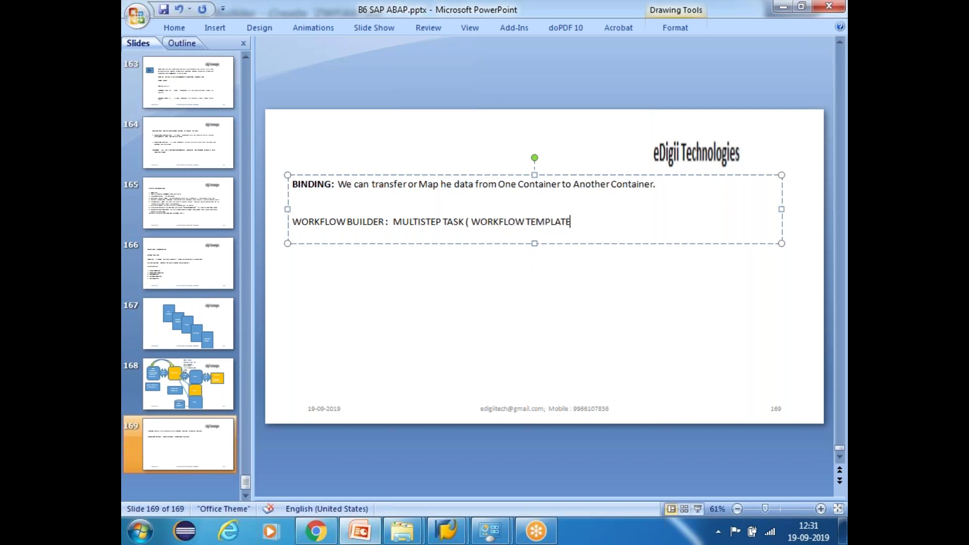
{"action": "type", "text": " OR WORKFLOW TASK"}
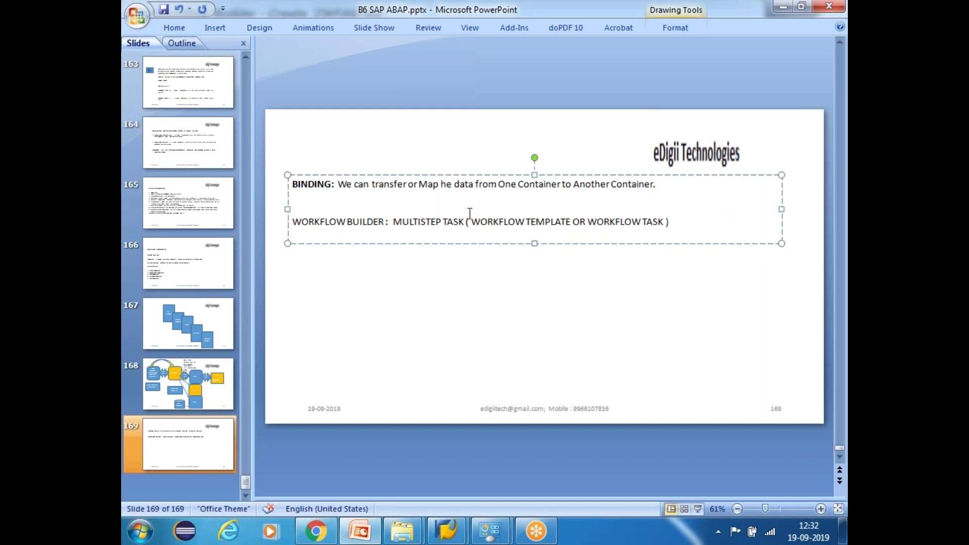
{"action": "key", "text": "Return"}
{"action": "type", "text": "TC"}
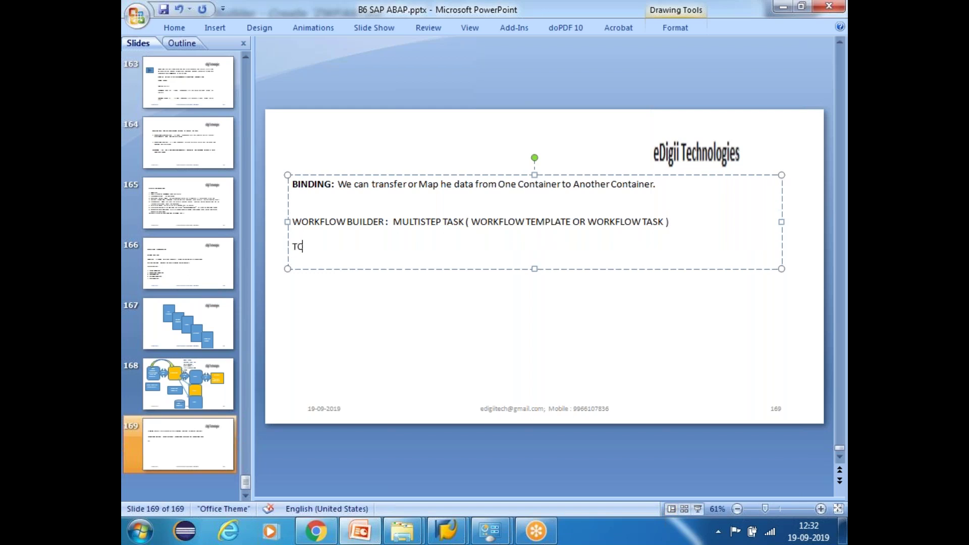
{"action": "type", "text": "ODE : SWDD"}
{"action": "key", "text": "Return"}
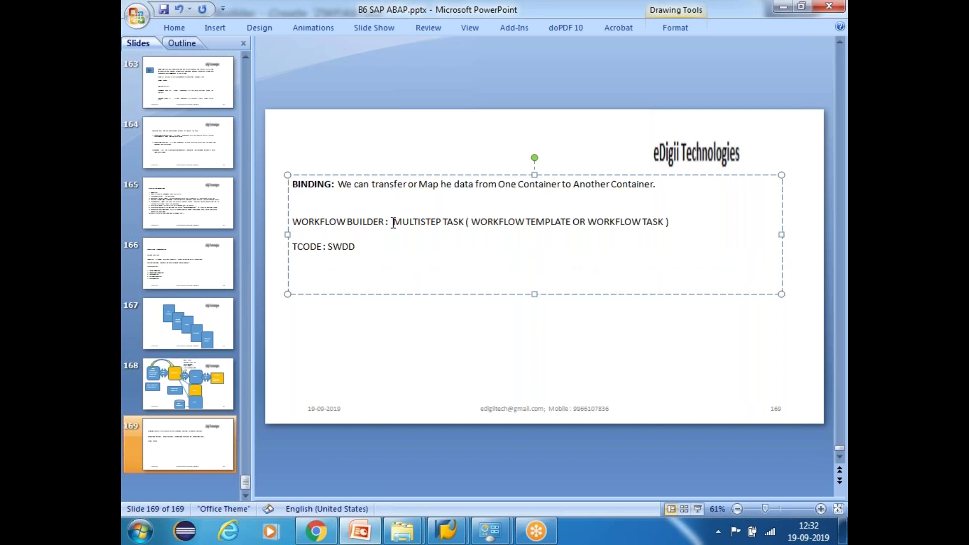
Step: Make the 'WORKFLOW BUILDER :' label bold
{"action": "left_click_drag", "start_coordinate": [393, 223], "coordinate": [293, 223]}
{"action": "key", "text": "ctrl+b"}
{"action": "key", "text": "Escape"}
{"action": "left_click", "coordinate": [451, 534]}
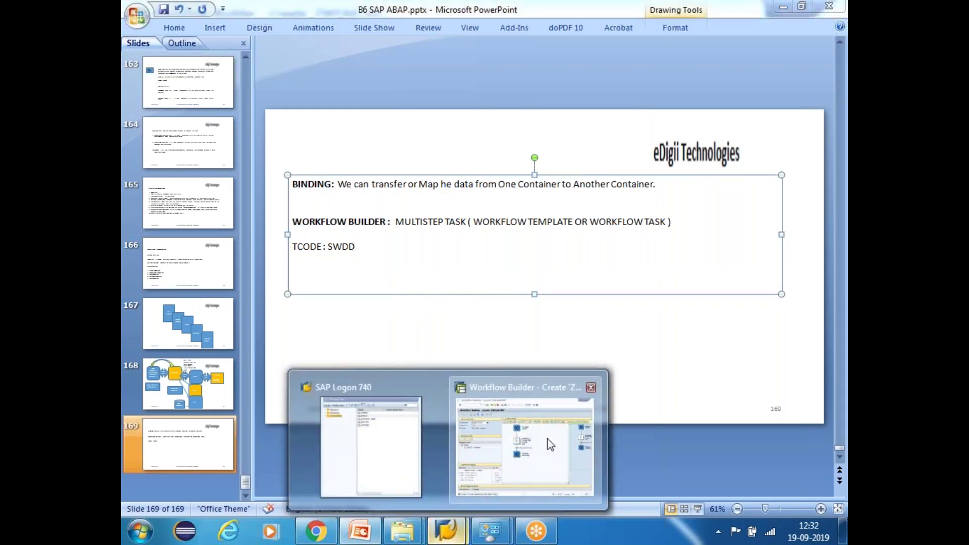
Step: In the Workflow Builder graphic, choose Create on the Undefined step to open Step Selection
{"action": "left_click", "coordinate": [550, 444]}
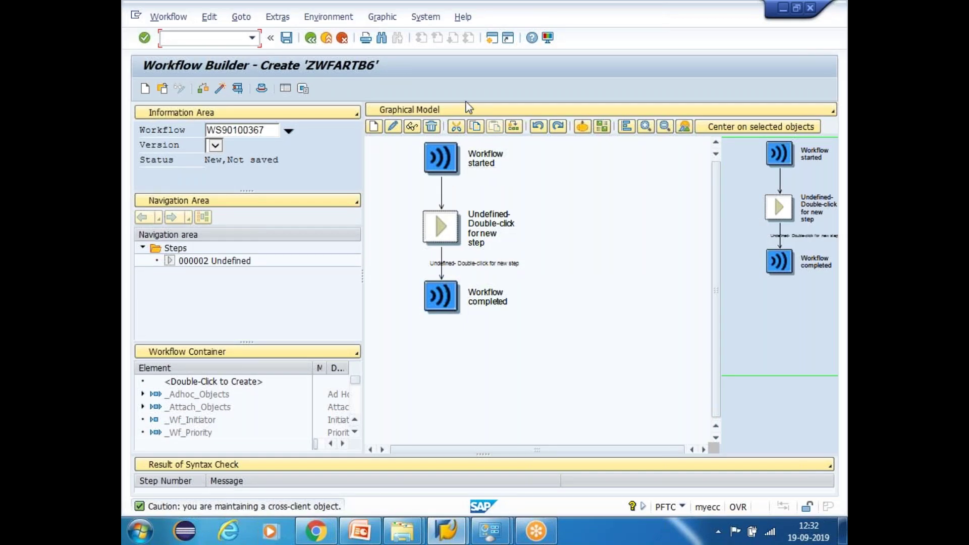
{"action": "left_click", "coordinate": [441, 158]}
{"action": "left_click", "coordinate": [449, 305]}
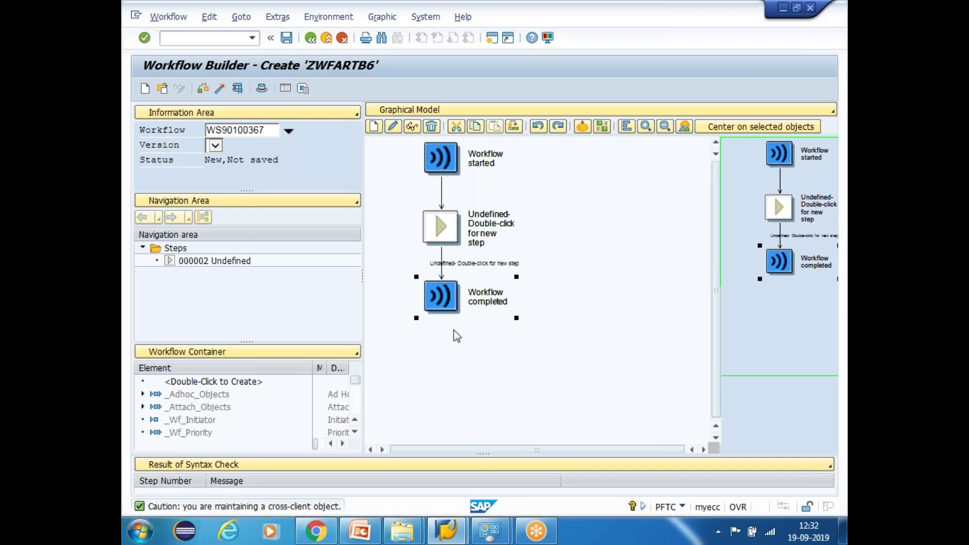
{"action": "left_click", "coordinate": [439, 229]}
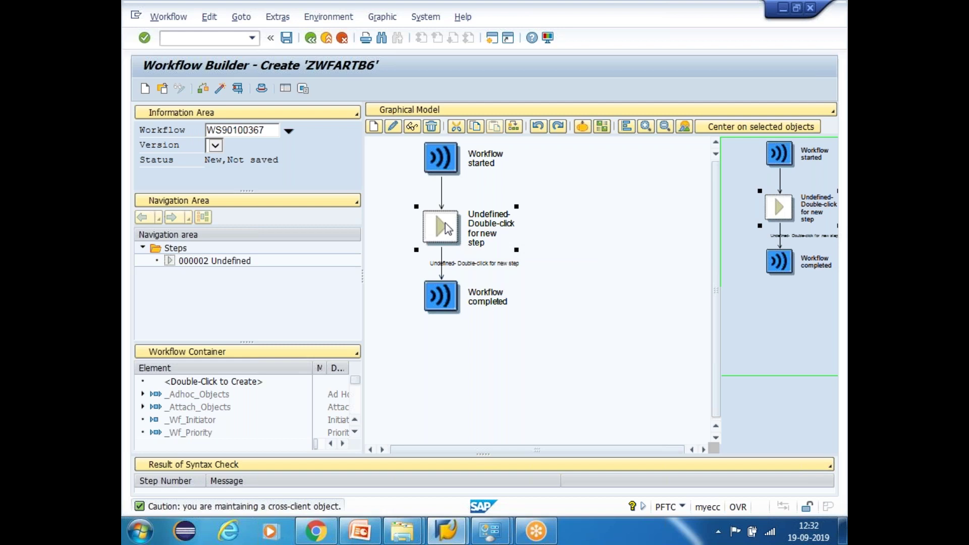
{"action": "right_click", "coordinate": [446, 227]}
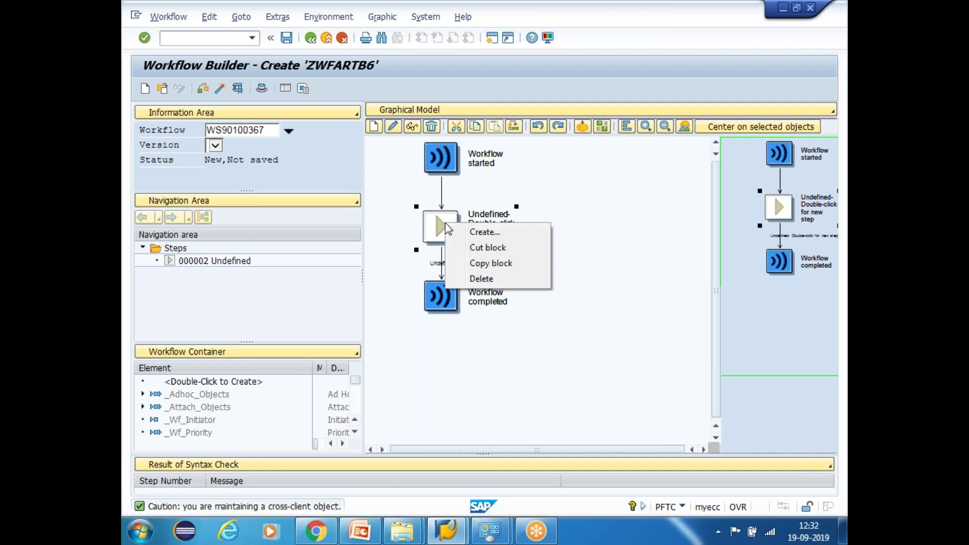
{"action": "left_click", "coordinate": [442, 225]}
{"action": "right_click", "coordinate": [441, 226]}
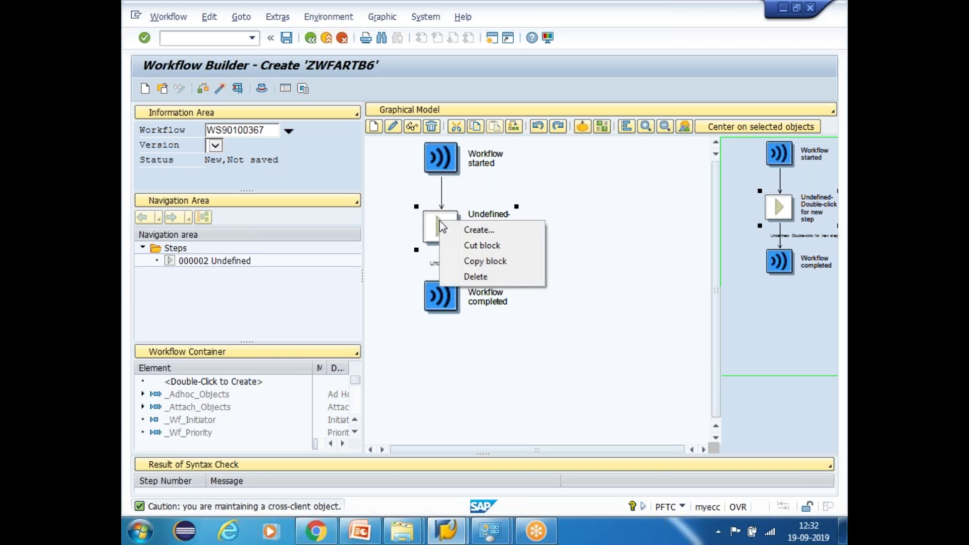
{"action": "left_click", "coordinate": [478, 231]}
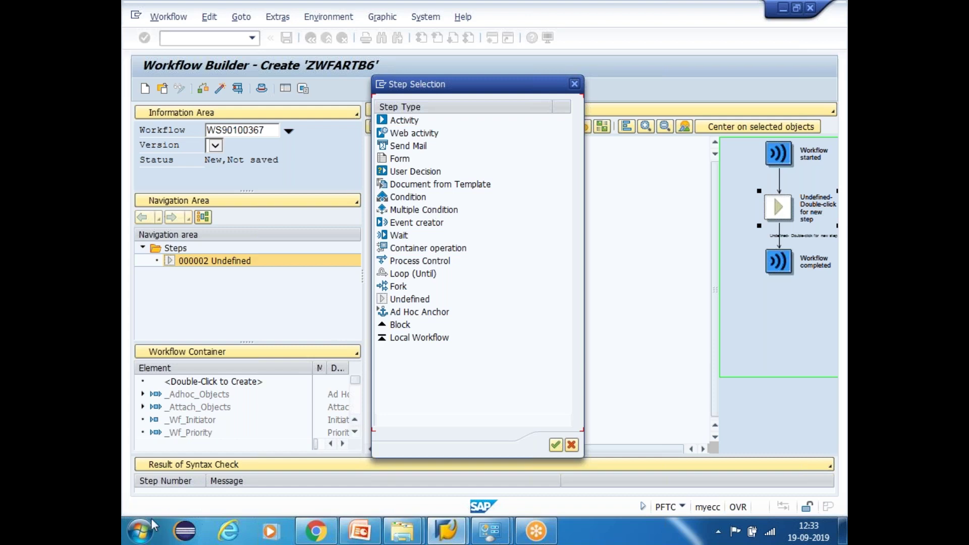
Step: Paste the Workflow Builder screenshot into Paint and cut out the step-type list
{"action": "left_click", "coordinate": [142, 534]}
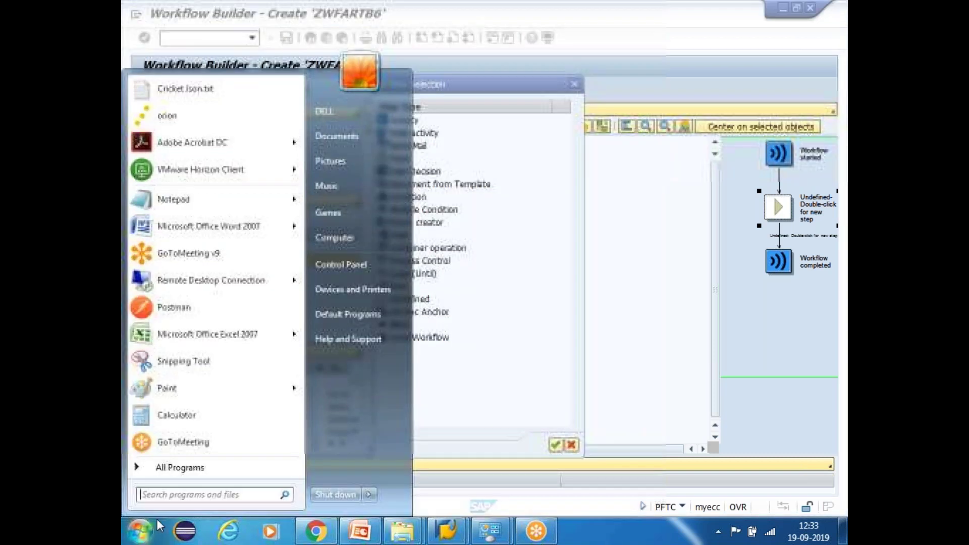
{"action": "type", "text": "Paint"}
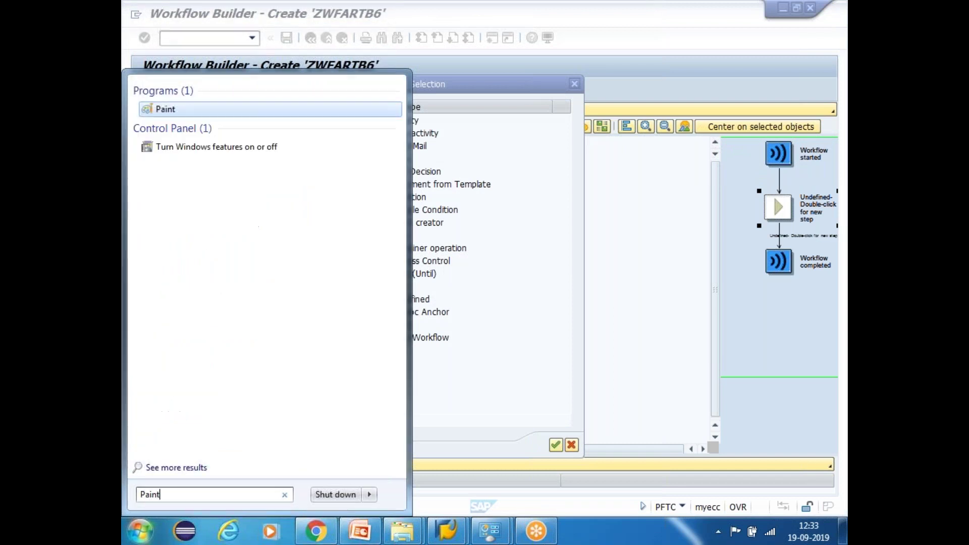
{"action": "left_click", "coordinate": [178, 112]}
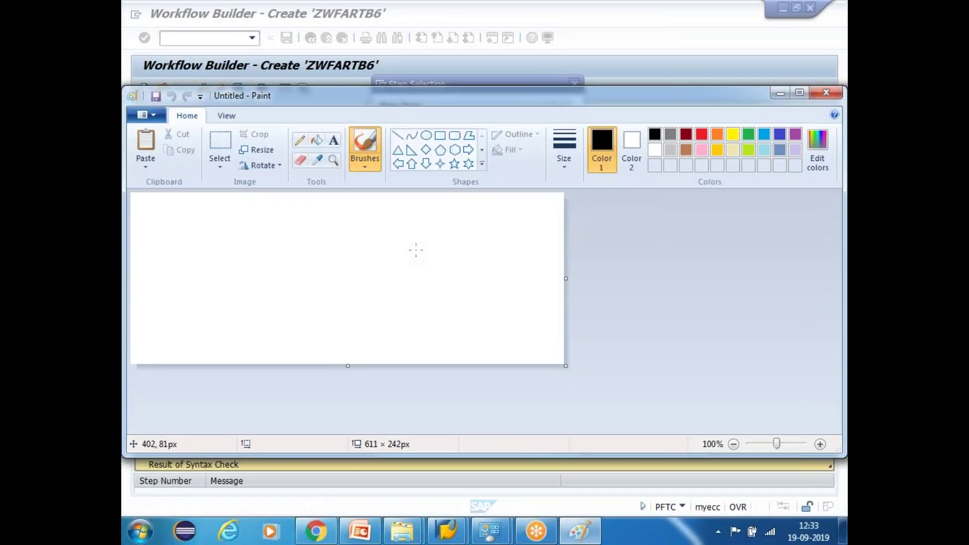
{"action": "key", "text": "ctrl+v"}
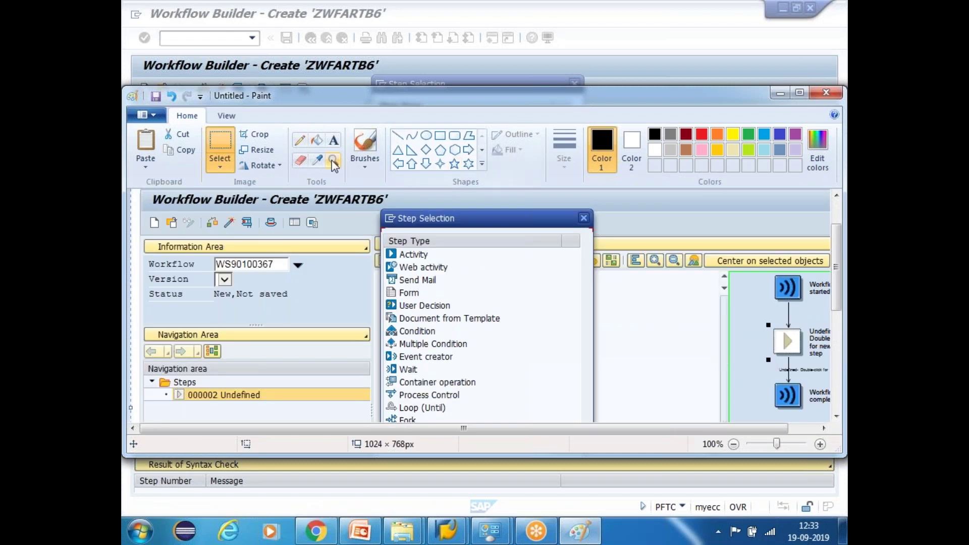
{"action": "left_click", "coordinate": [253, 135]}
{"action": "mouse_move", "coordinate": [383, 247]}
{"action": "left_mouse_down"}
{"action": "mouse_move", "coordinate": [471, 319]}
{"action": "mouse_move", "coordinate": [475, 355]}
{"action": "mouse_move", "coordinate": [513, 417]}
{"action": "mouse_move", "coordinate": [534, 421]}
{"action": "left_mouse_up"}
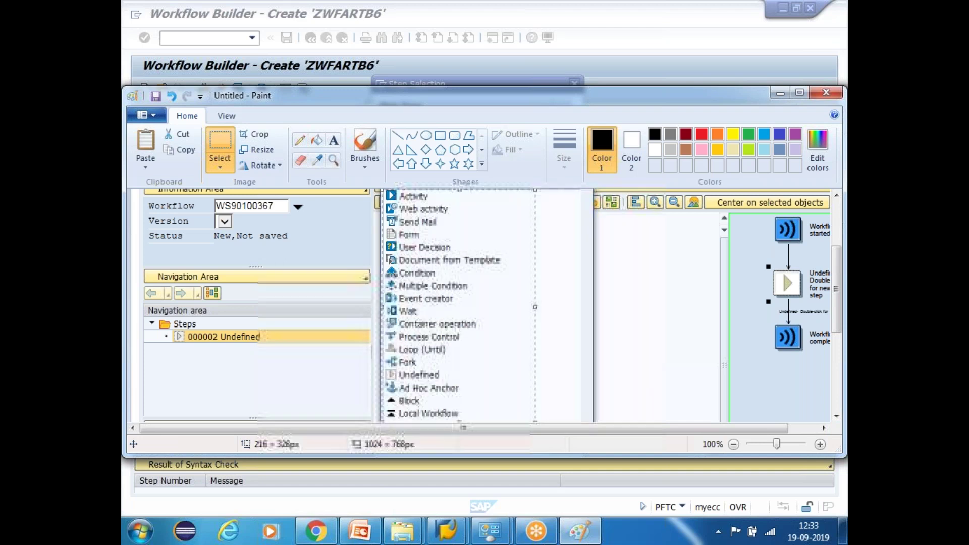
{"action": "key", "text": "ctrl+x"}
Step: Start a 'Step1: Create Ste' line below TCODE : SWDD on slide 169
{"action": "left_click", "coordinate": [360, 534]}
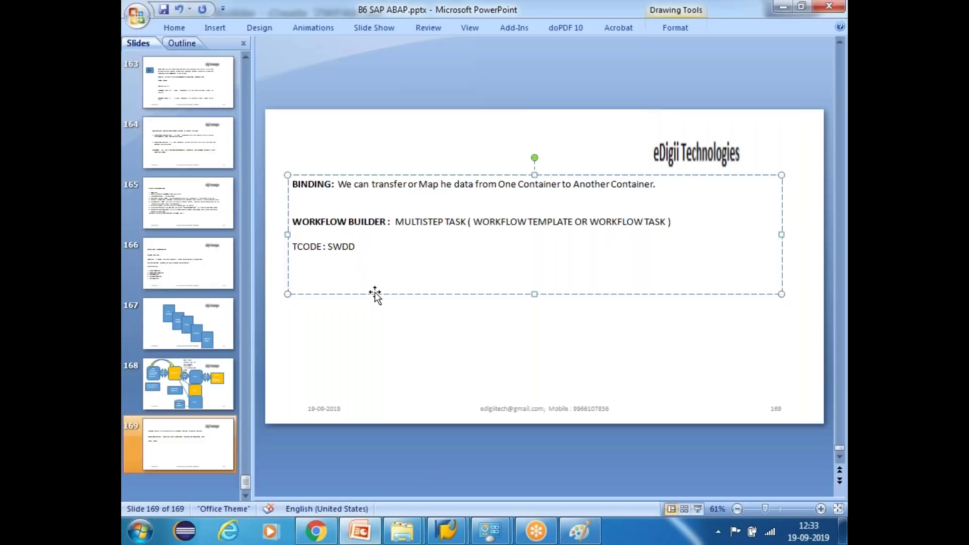
{"action": "key", "text": "Return"}
{"action": "type", "text": "Step1:"}
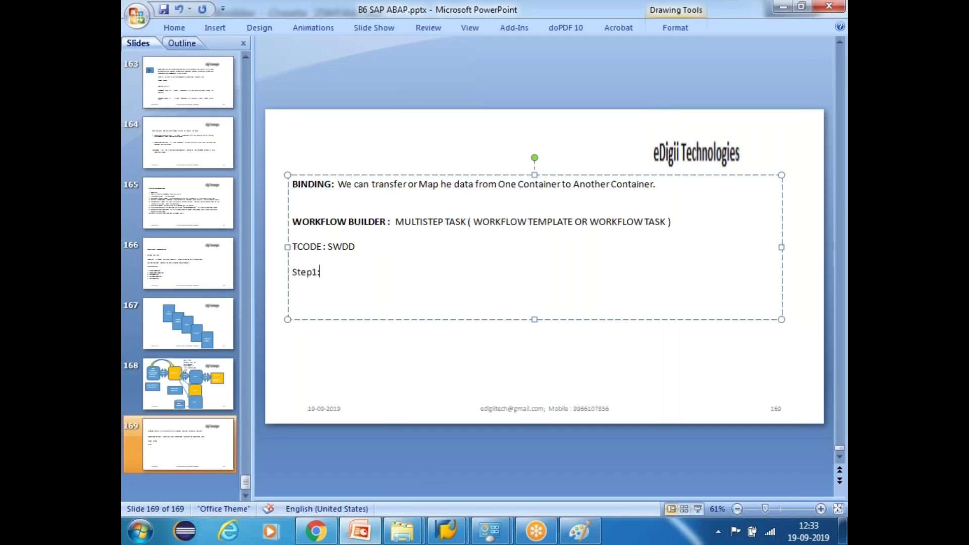
{"action": "type", "text": "  Create Ste"}
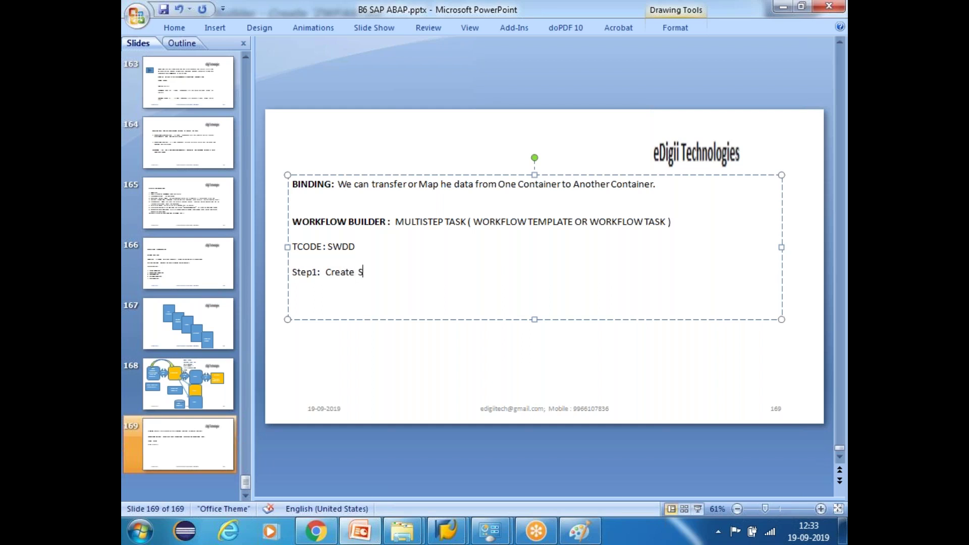